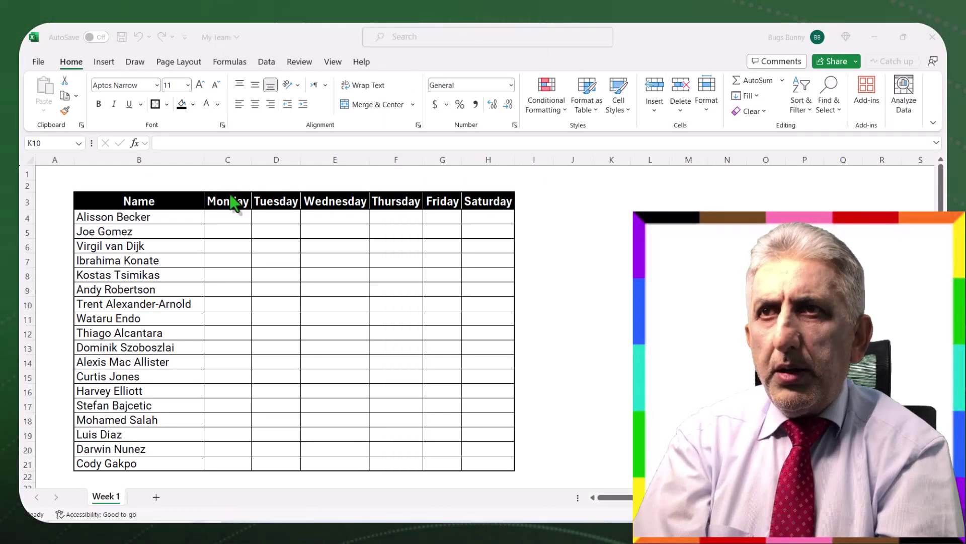
# - Look up the Microsoft 365 Insider channel choice in the account settings and return to the worksheet without changing it
pyautogui.click(41, 65)
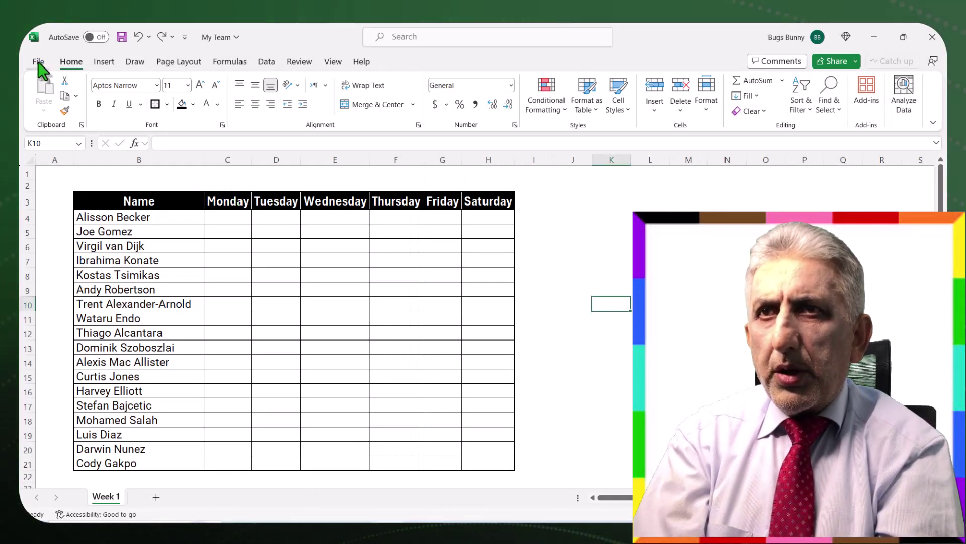
pyautogui.click(40, 64)
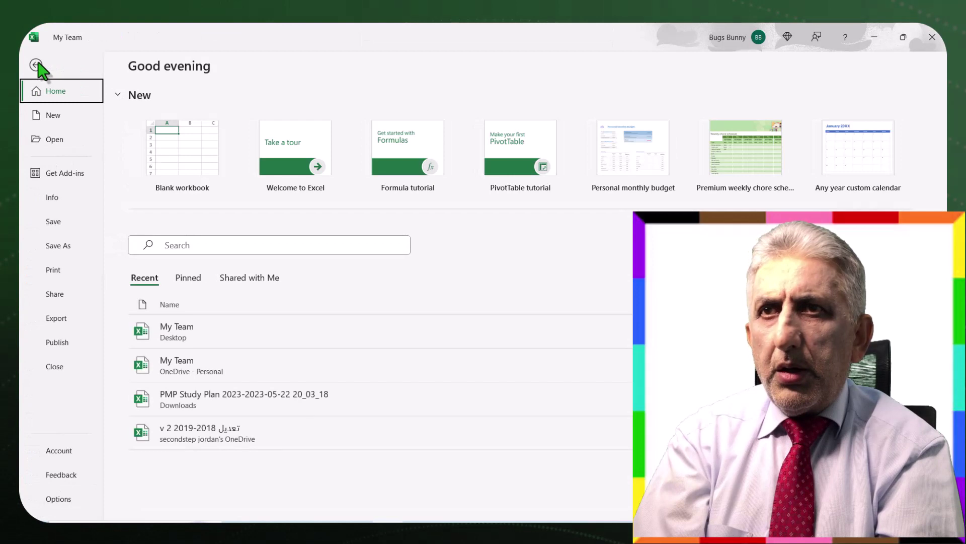
pyautogui.click(63, 453)
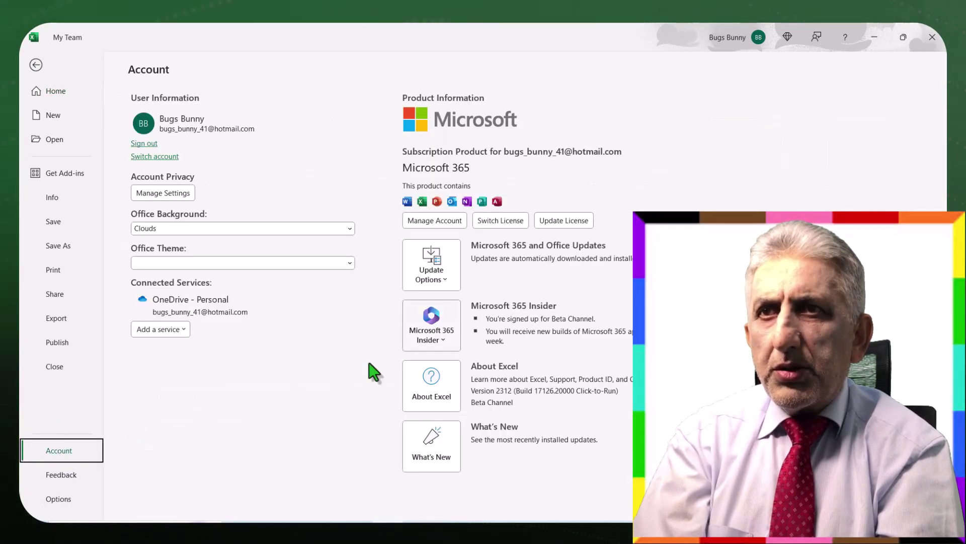
pyautogui.click(440, 342)
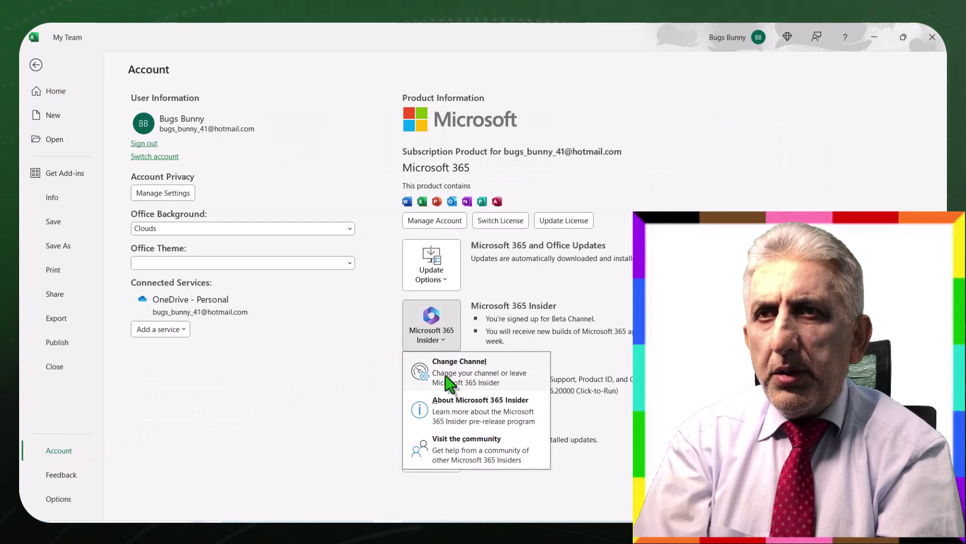
pyautogui.click(450, 375)
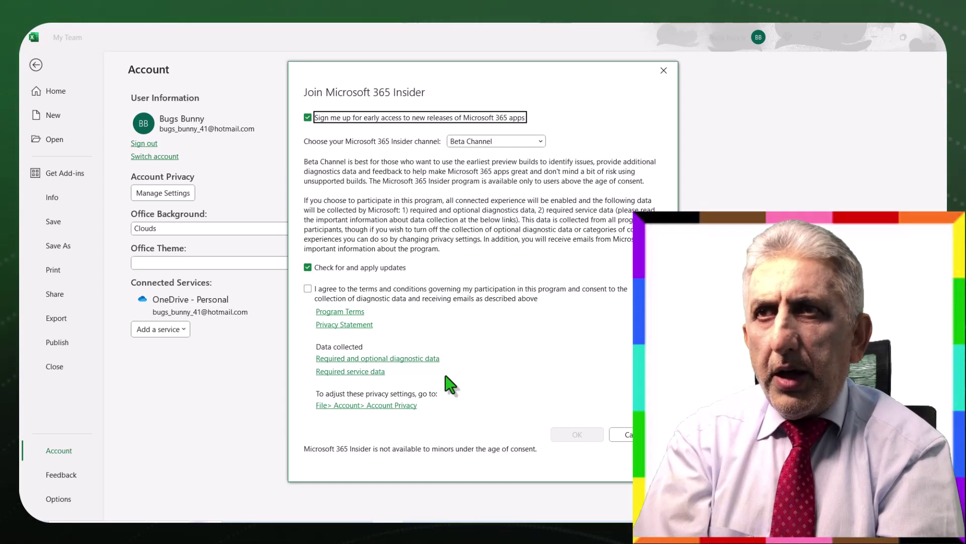
pyautogui.click(664, 70)
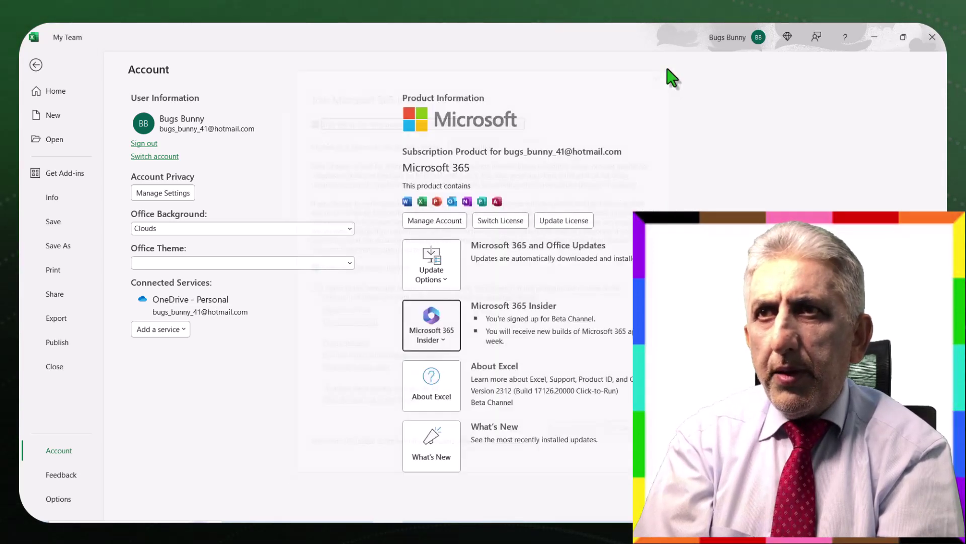
pyautogui.click(35, 65)
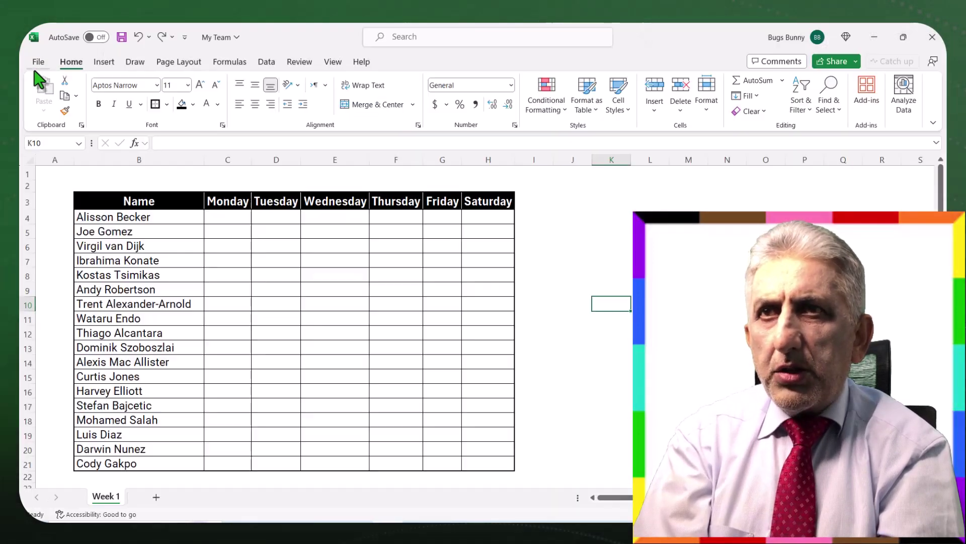
# - Try inserting a single checkbox in cell C4 and undo the insertion
pyautogui.click(106, 63)
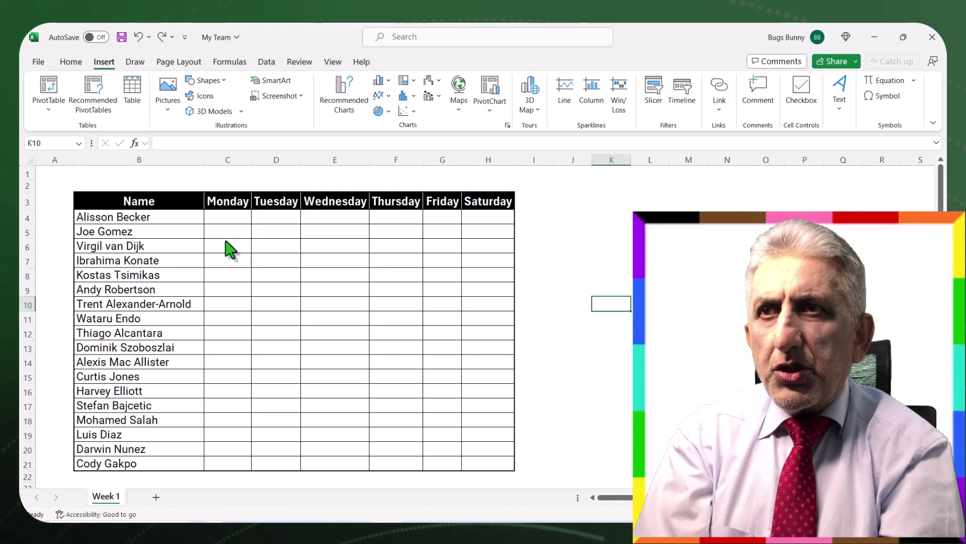
pyautogui.click(227, 219)
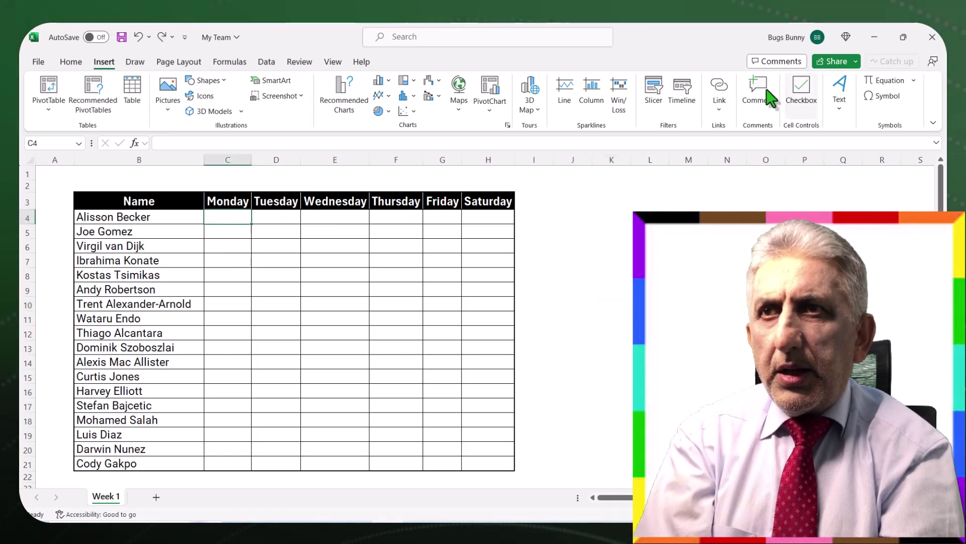
pyautogui.click(800, 98)
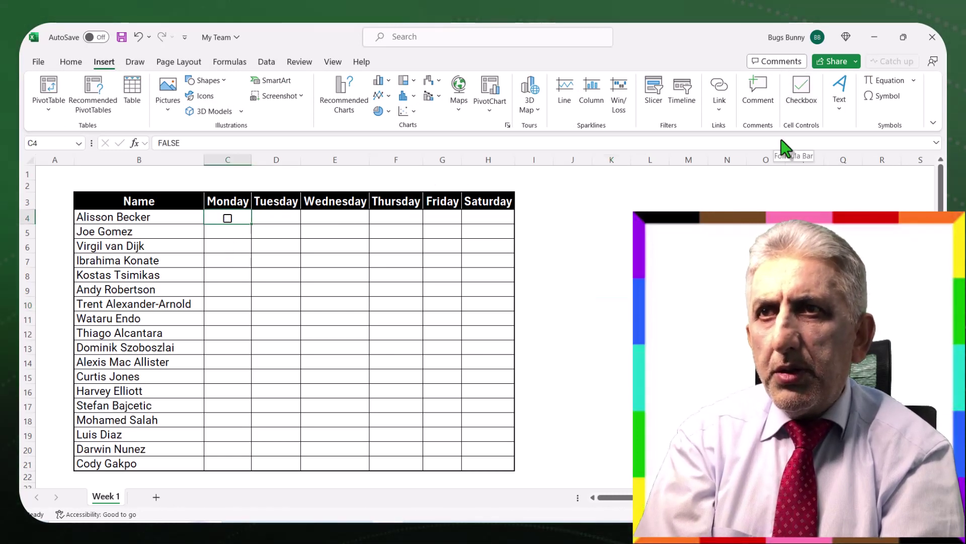
pyautogui.hotkey('ctrl', 'z')
# - Insert checkboxes into all the Monday to Saturday cells of the table, C4:H21
pyautogui.click(280, 245)
pyautogui.moveTo(217, 220); pyautogui.dragTo(476, 470)
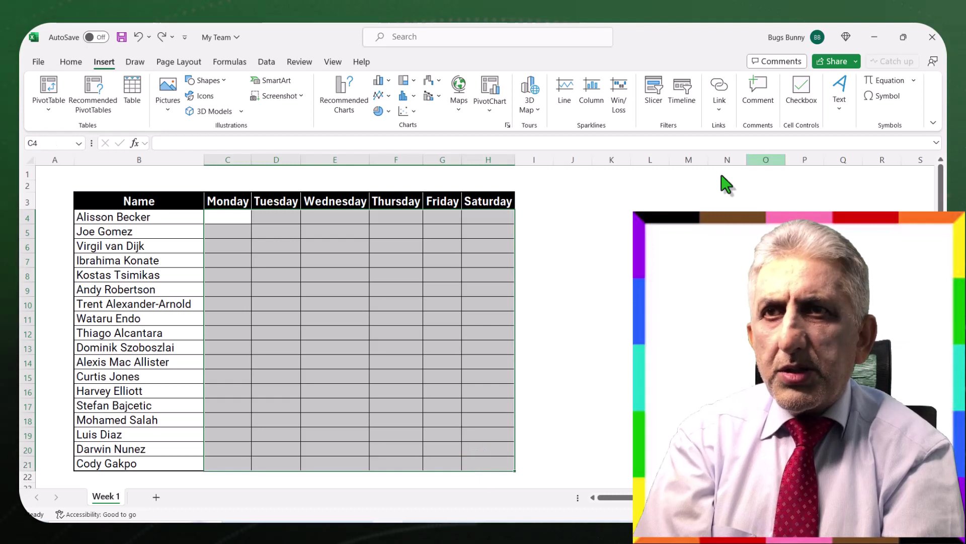
pyautogui.click(801, 86)
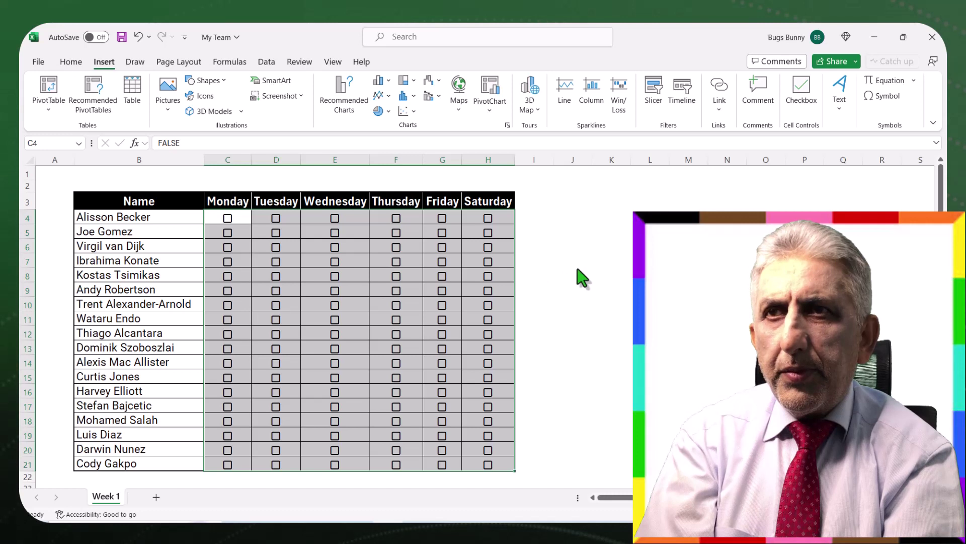
pyautogui.click(468, 277)
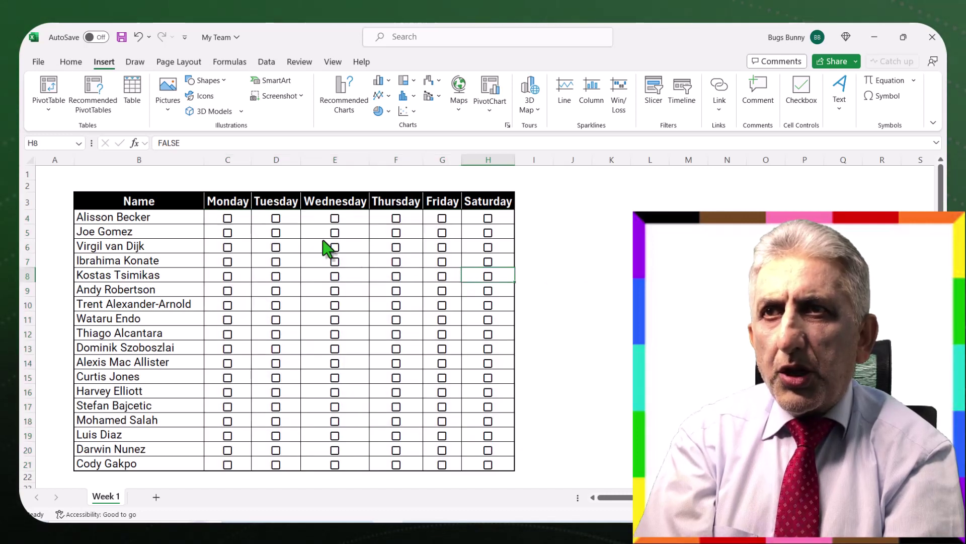
# - Tick the Monday checkboxes for the first five people, cells C4 to C8
pyautogui.click(227, 218)
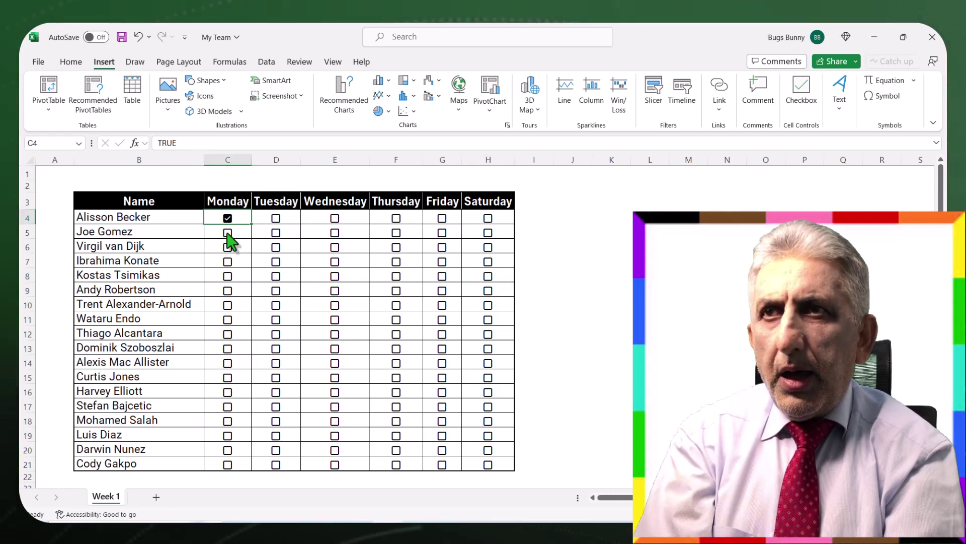
pyautogui.click(244, 233)
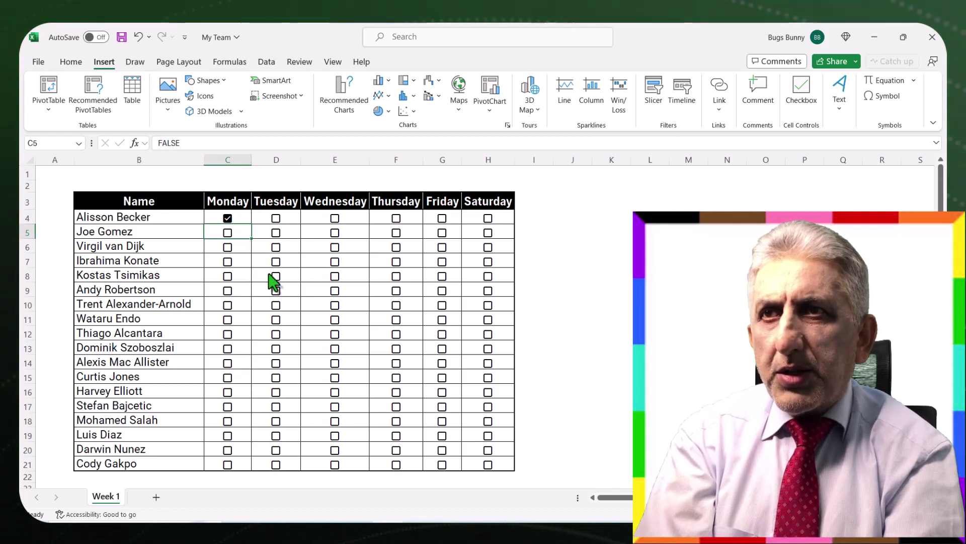
pyautogui.click(228, 234)
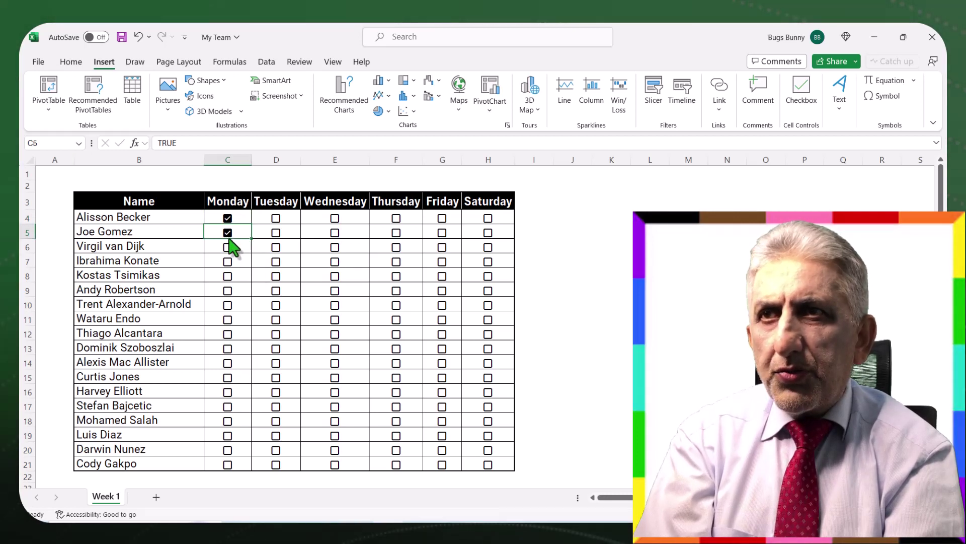
pyautogui.click(228, 248)
pyautogui.click(228, 262)
pyautogui.click(227, 275)
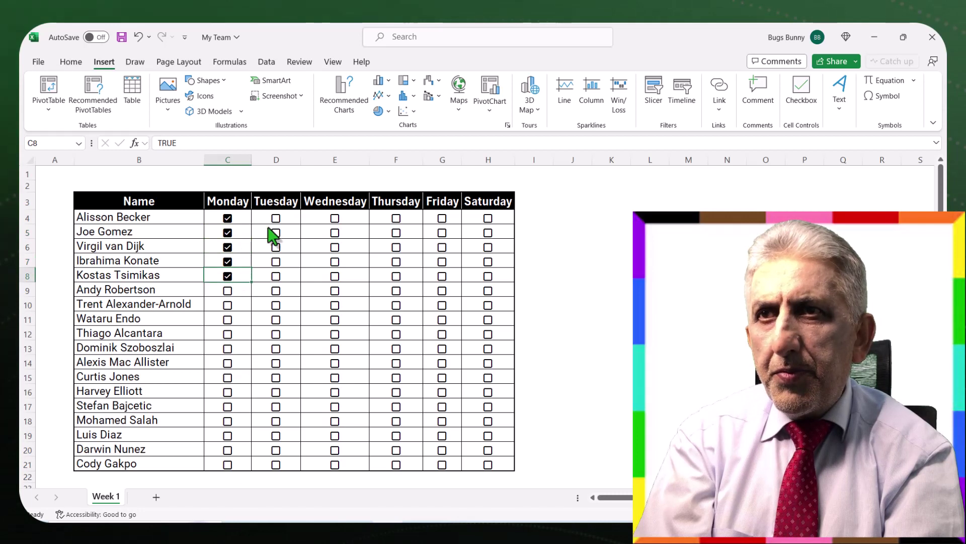
# - Tick the Tuesday checkboxes for the first five people, cells D4 to D8
pyautogui.click(276, 218)
pyautogui.click(276, 233)
pyautogui.click(276, 247)
pyautogui.click(277, 262)
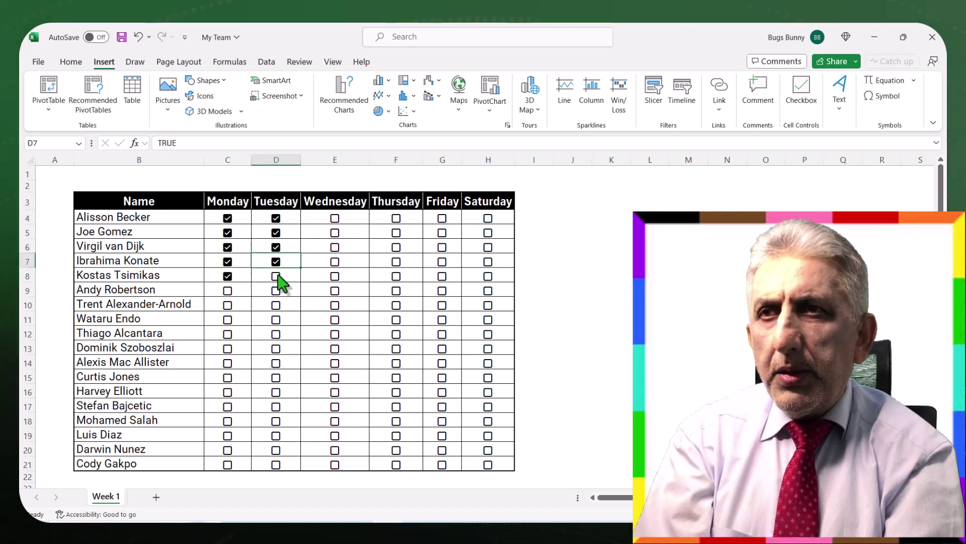
pyautogui.click(277, 277)
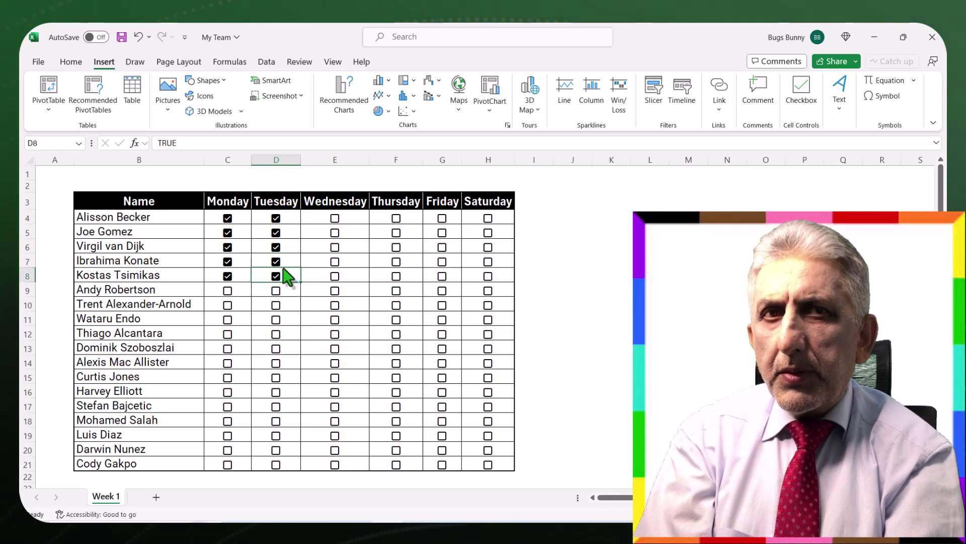
# - Fill the ticked checkboxes down to row 21 in the Tuesday and Monday columns
pyautogui.moveTo(300, 281); pyautogui.dragTo(305, 473)
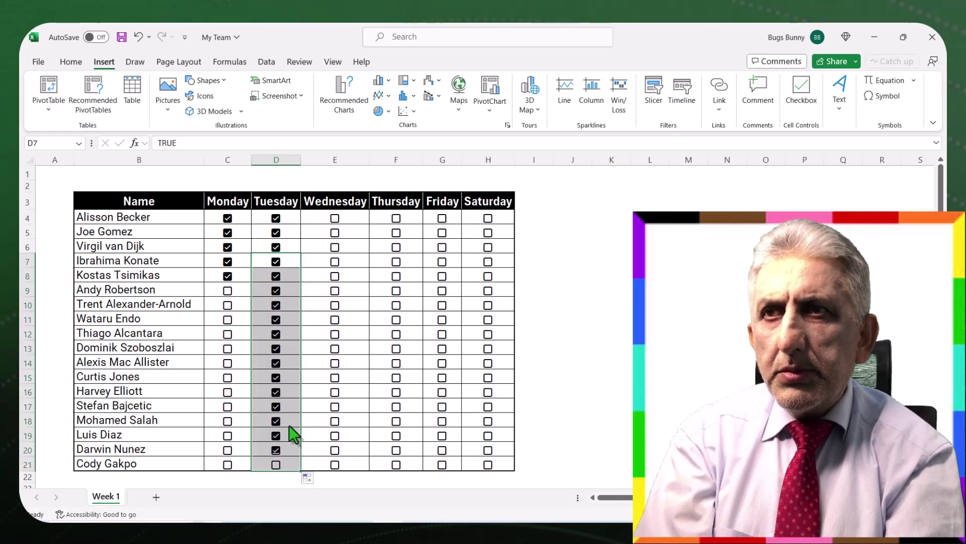
pyautogui.click(242, 276)
pyautogui.moveTo(250, 282); pyautogui.dragTo(264, 471)
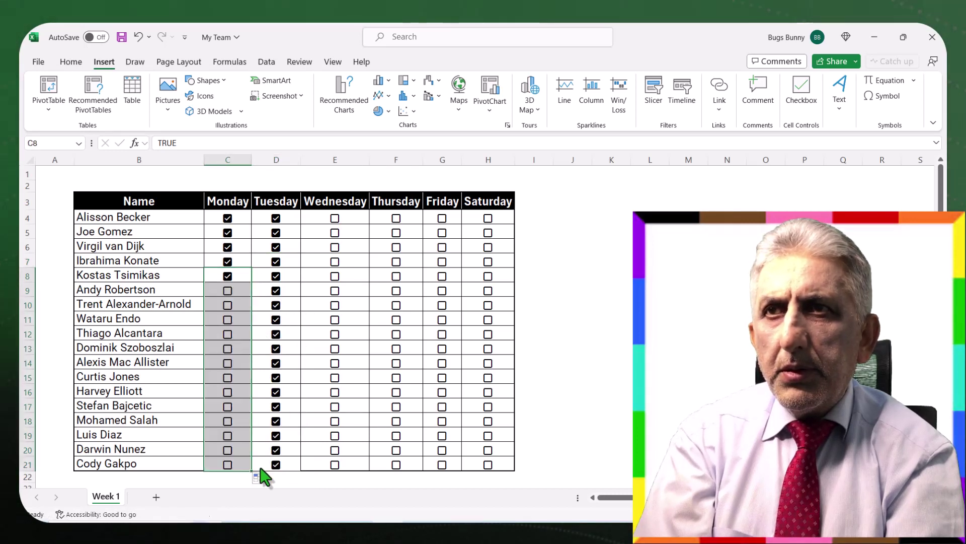
# - Tick the first Wednesday and Thursday checkboxes, E4 and F4, and fill each one down to row 21
pyautogui.click(336, 219)
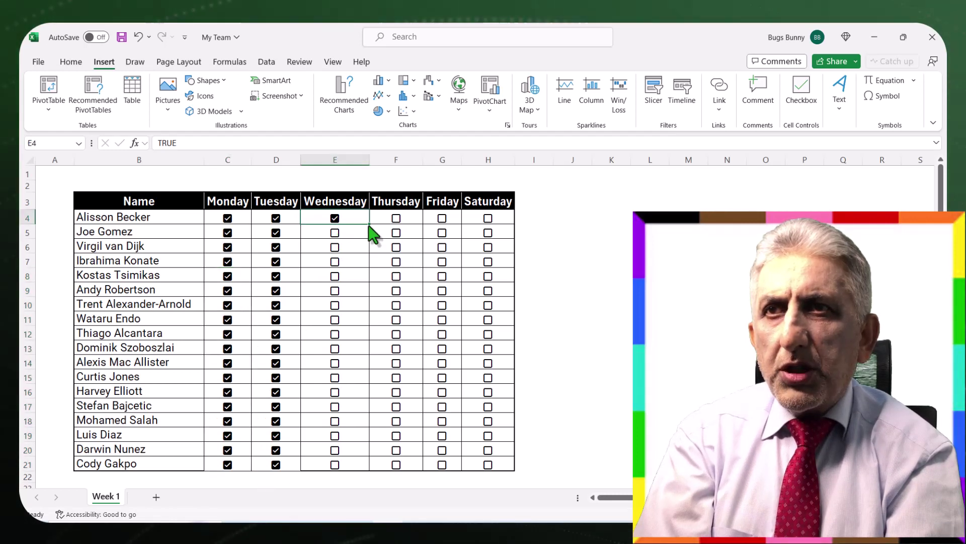
pyautogui.moveTo(370, 227); pyautogui.dragTo(373, 468)
pyautogui.click(416, 222)
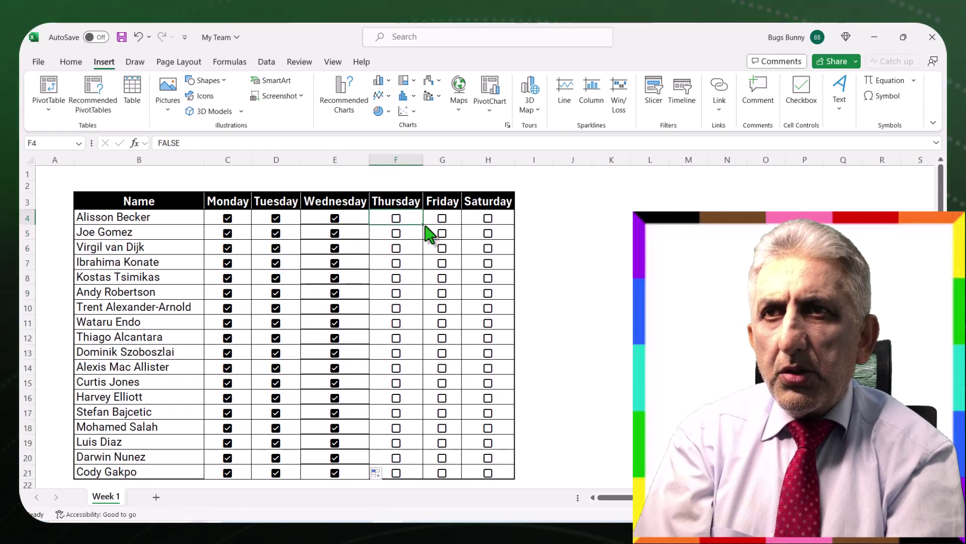
pyautogui.click(396, 218)
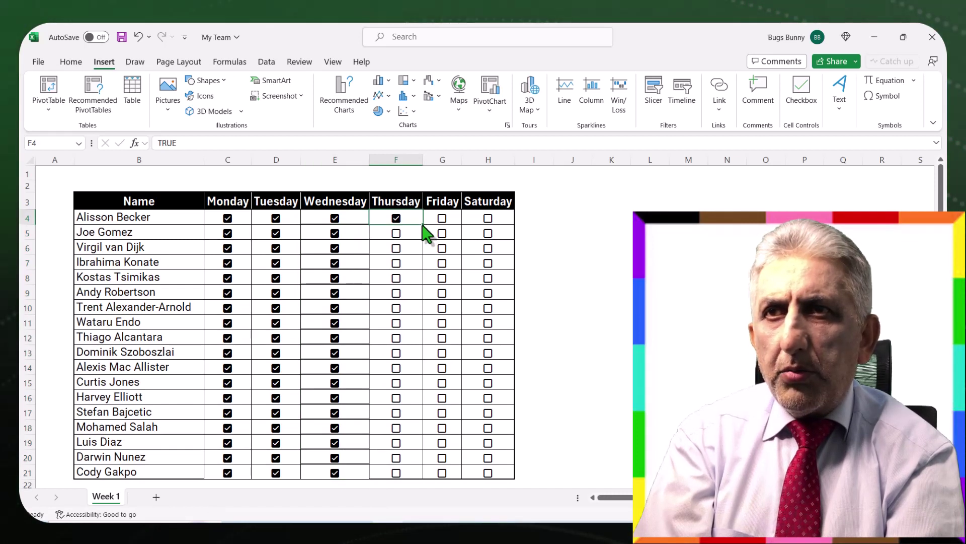
pyautogui.moveTo(423, 224); pyautogui.dragTo(424, 475)
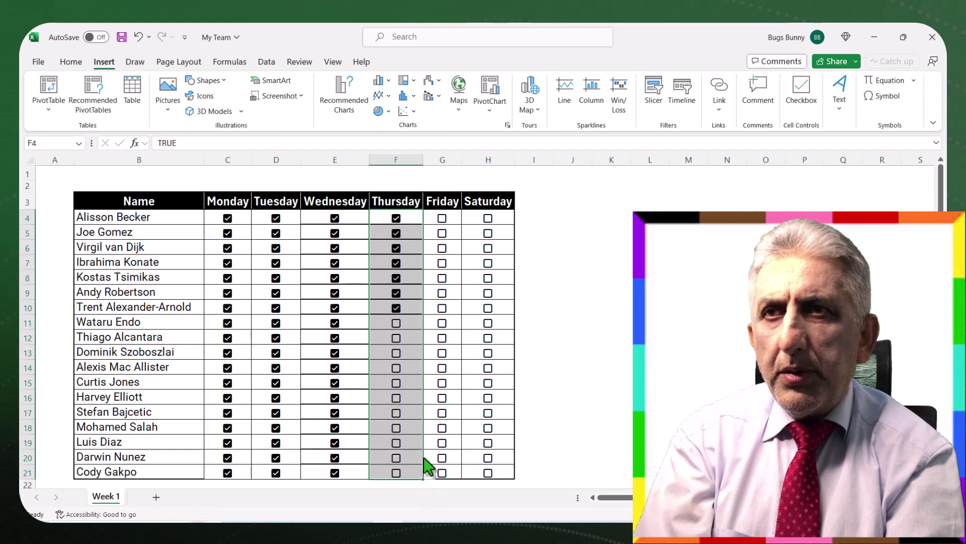
# - Tick the first Friday and Saturday checkboxes, G4 and H4, and fill each one down to row 21
pyautogui.click(443, 220)
pyautogui.moveTo(461, 226); pyautogui.dragTo(466, 484)
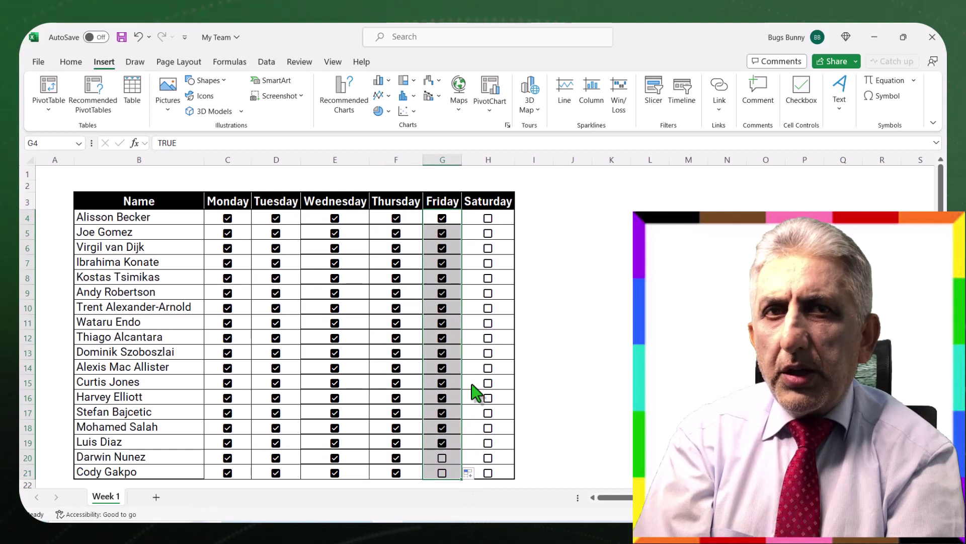
pyautogui.click(489, 220)
pyautogui.moveTo(514, 225); pyautogui.dragTo(508, 483)
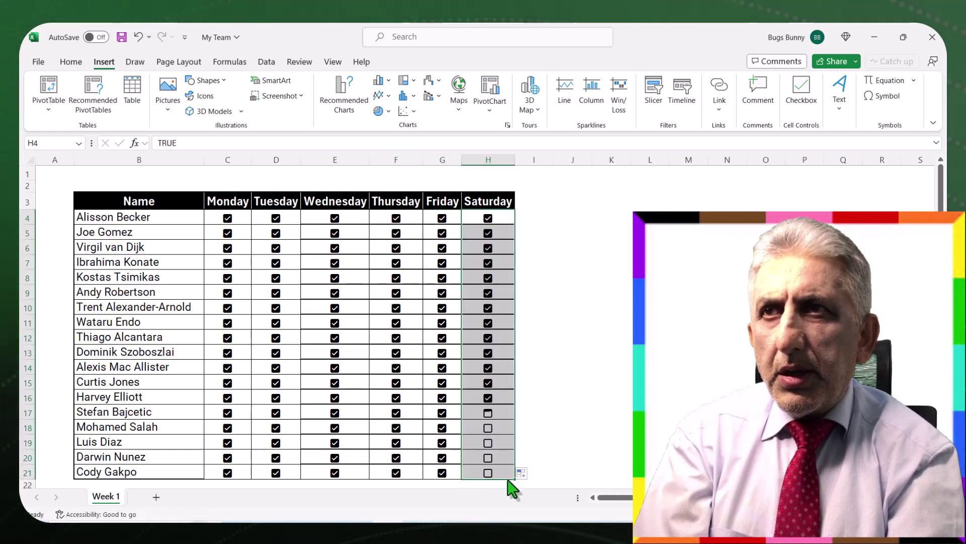
# - Enlarge all the checkboxes in C4:H21 by setting their font size to 14
pyautogui.click(72, 63)
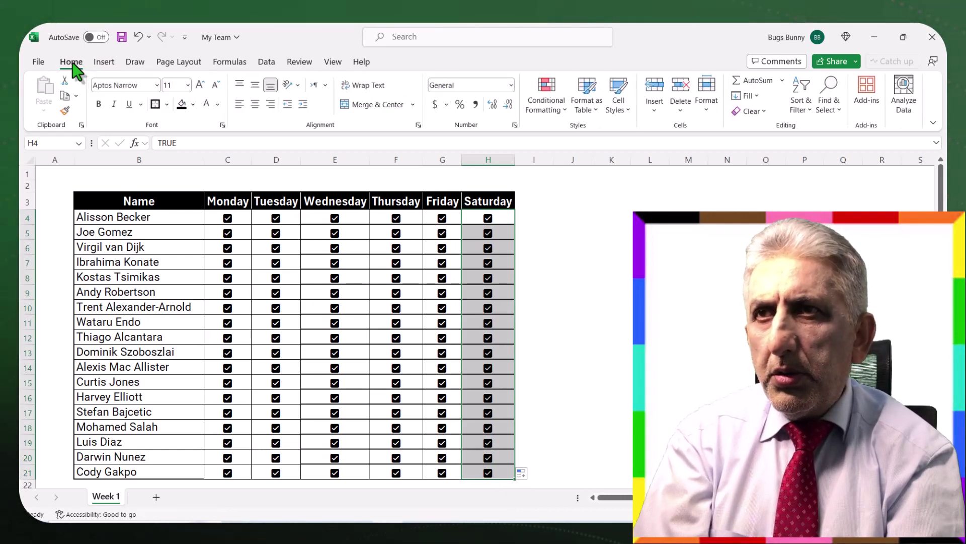
pyautogui.click(225, 221)
pyautogui.moveTo(251, 221); pyautogui.dragTo(476, 473)
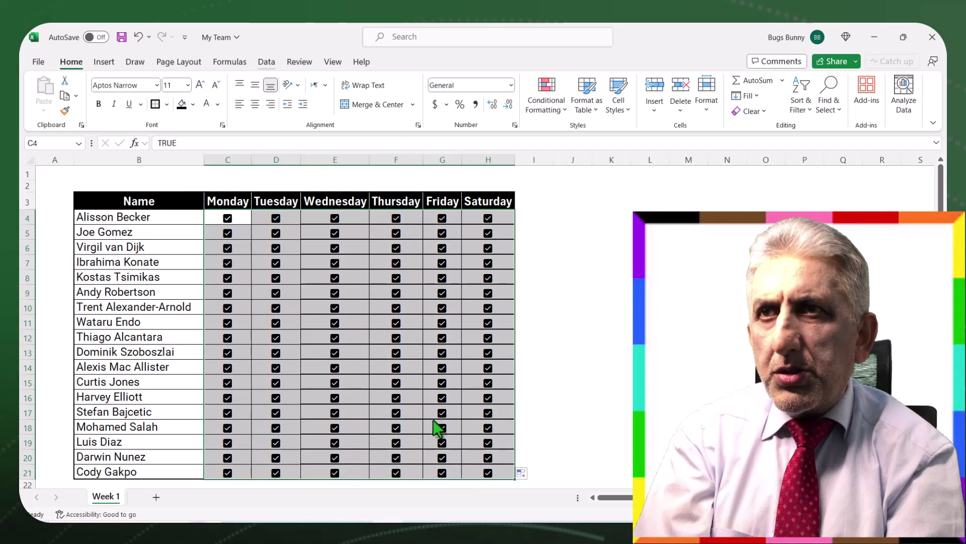
pyautogui.click(201, 86)
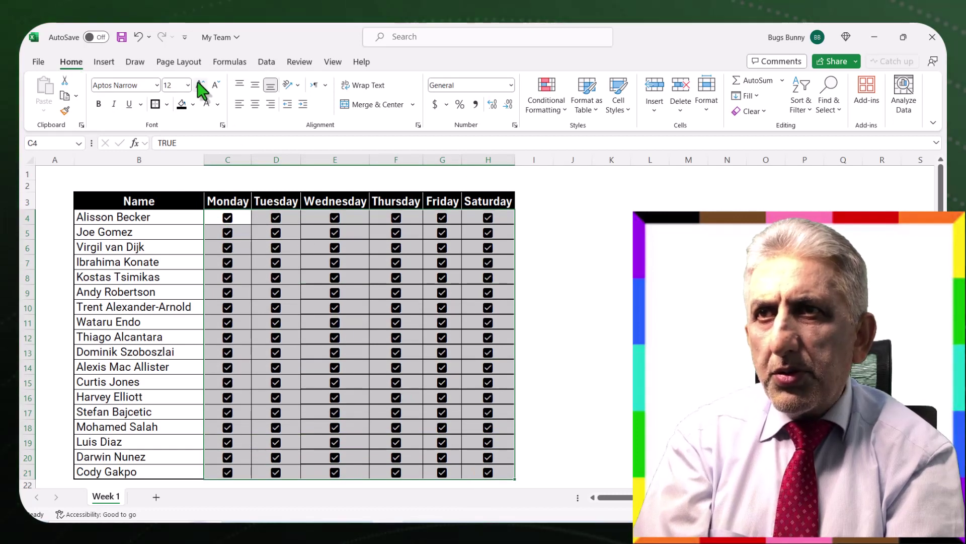
pyautogui.click(200, 85)
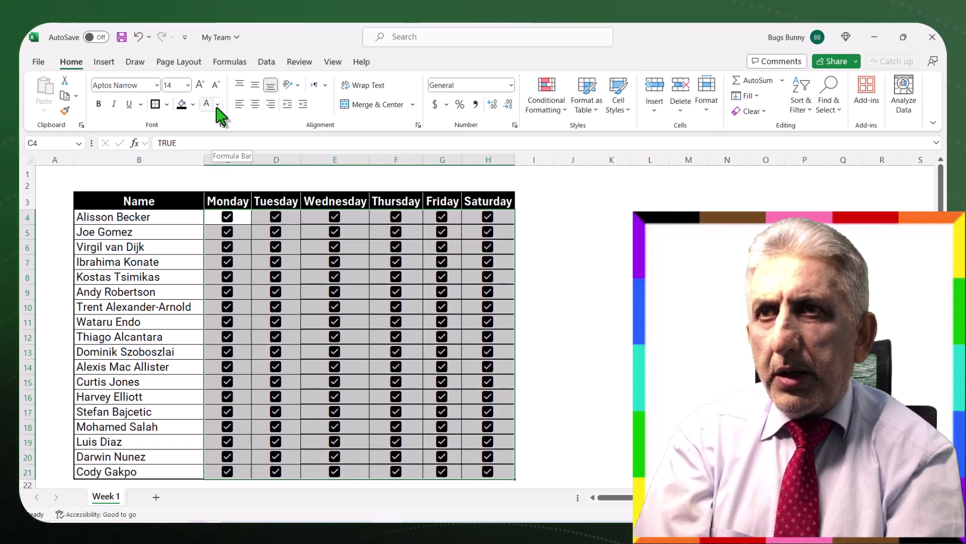
# - Change the font colour of the C4:H21 checkboxes to a light green theme shade and untick the Saturday checkbox in H6
pyautogui.click(218, 105)
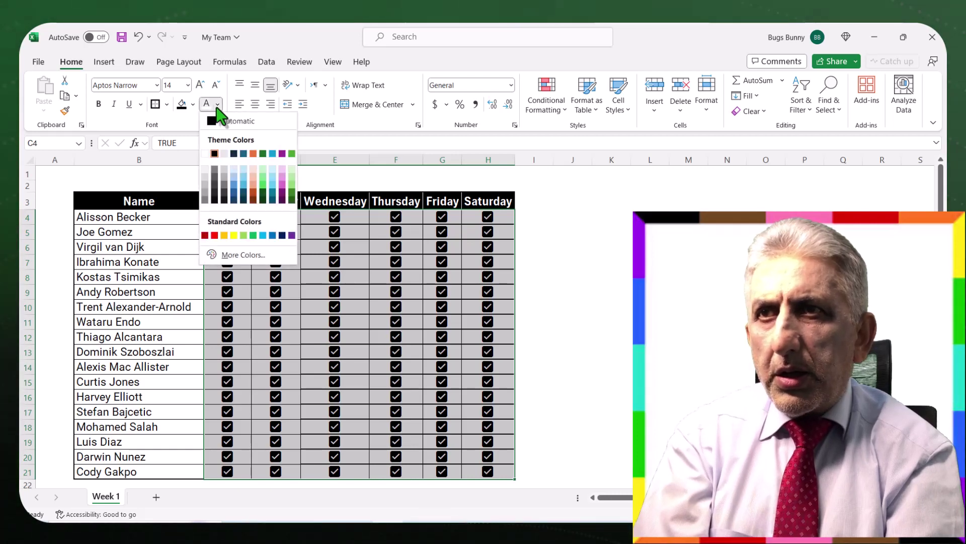
pyautogui.click(259, 186)
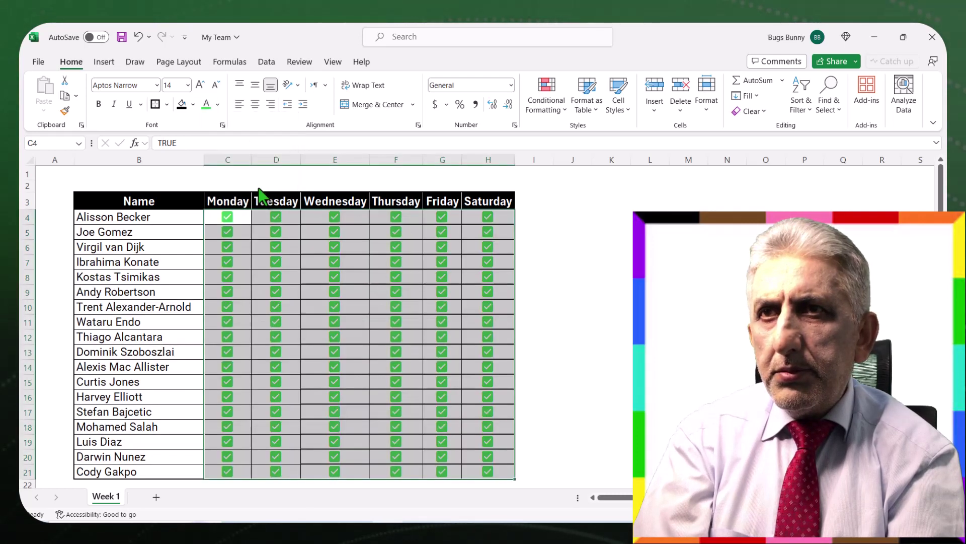
pyautogui.click(576, 222)
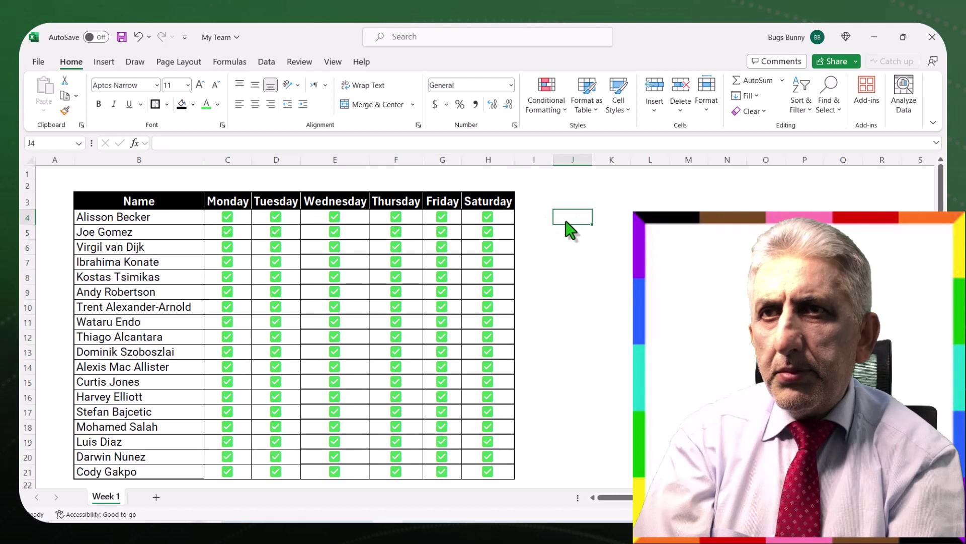
pyautogui.click(488, 247)
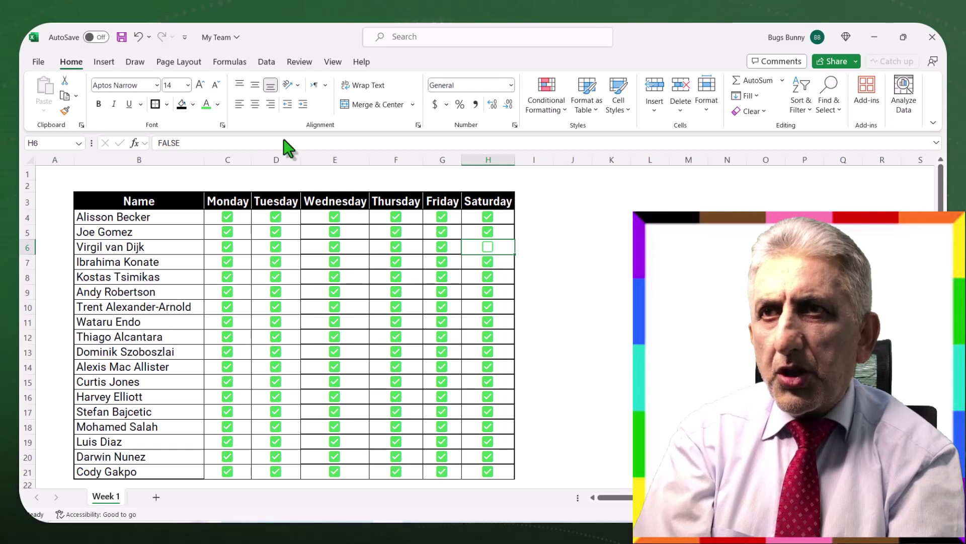
# - Change the unticked H6 checkbox to the orange theme font colour and untick the Saturday checkbox in H10
pyautogui.click(218, 104)
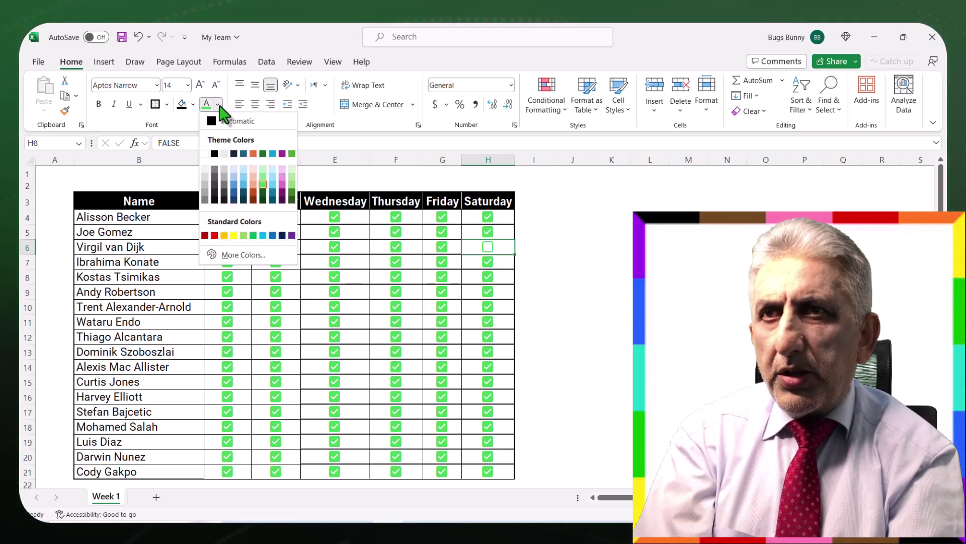
pyautogui.click(254, 154)
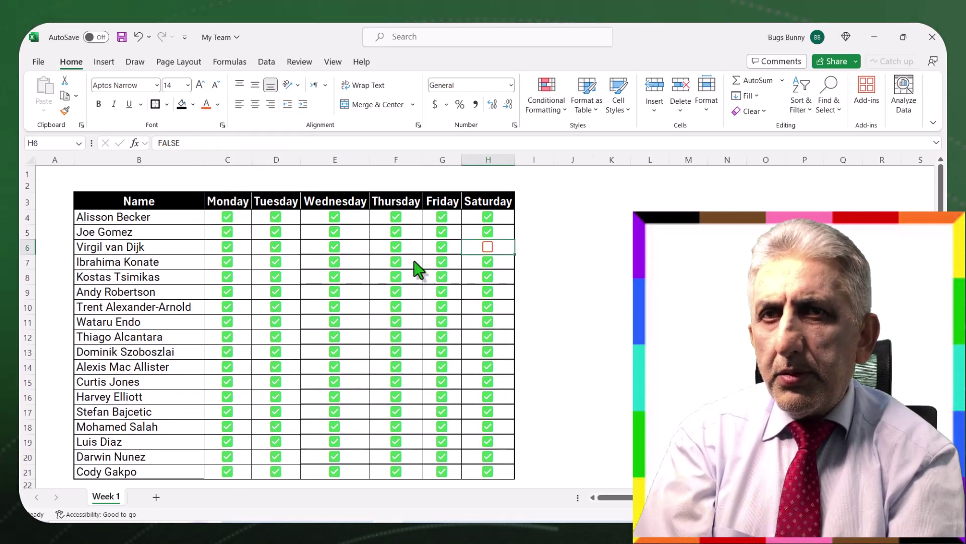
pyautogui.click(487, 309)
pyautogui.click(487, 308)
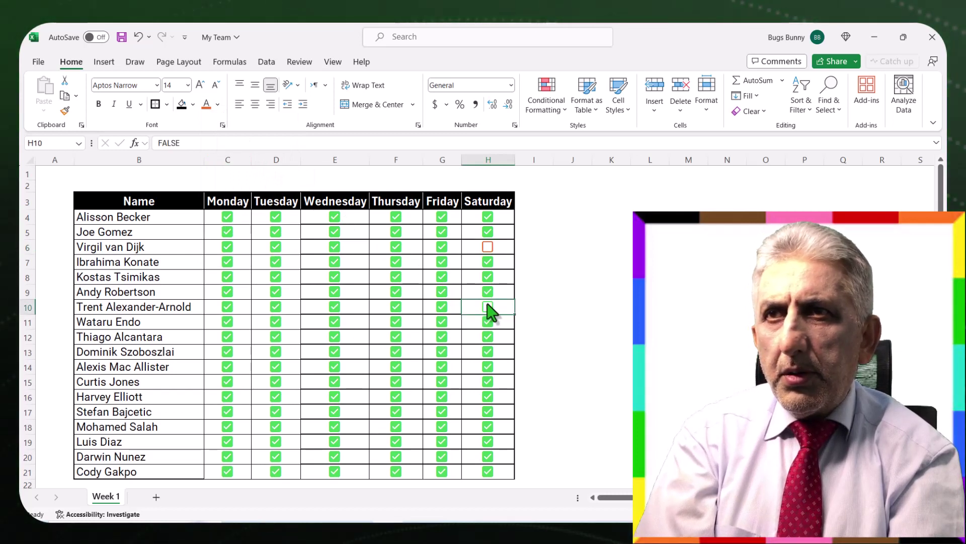
# - Copy the formatting of the H6 checkbox onto H10 with Format Painter
pyautogui.click(500, 256)
pyautogui.click(65, 111)
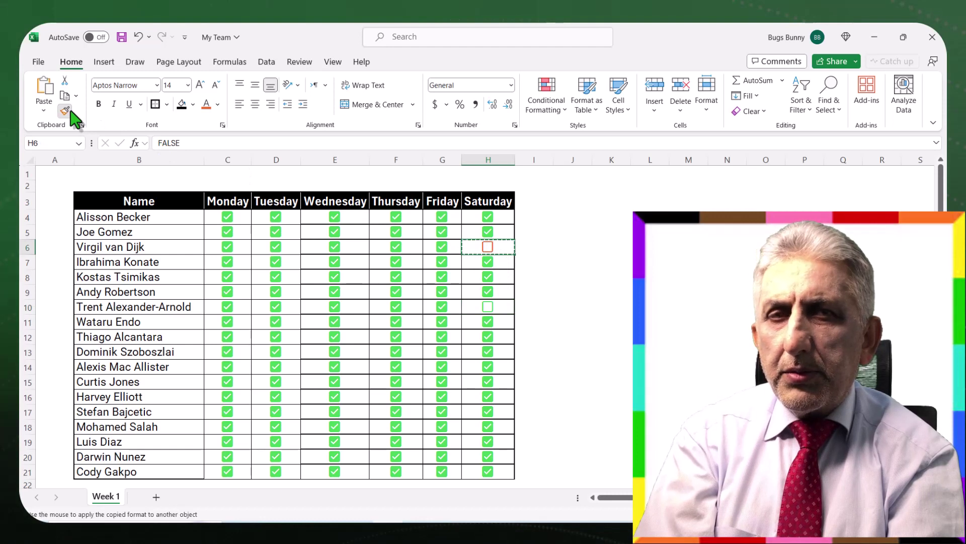
pyautogui.click(503, 308)
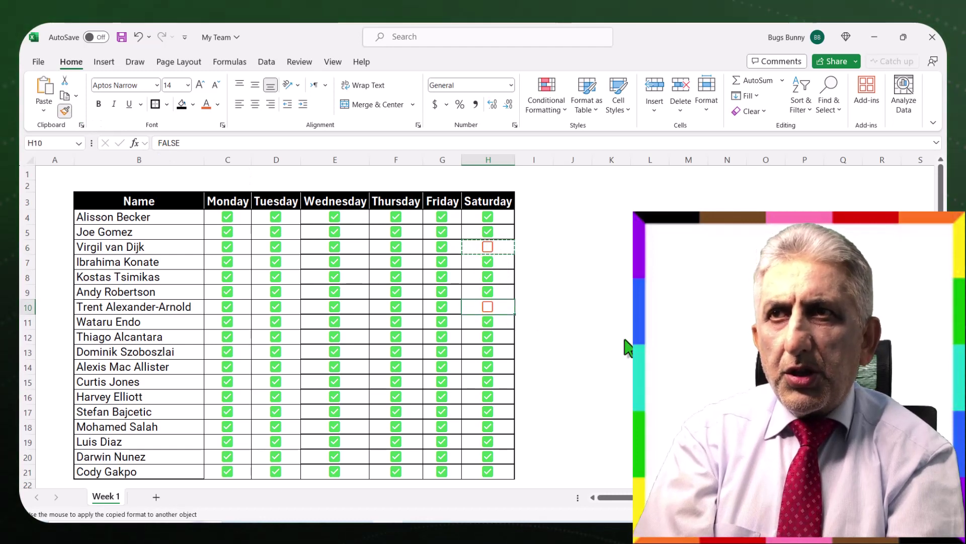
pyautogui.click(65, 110)
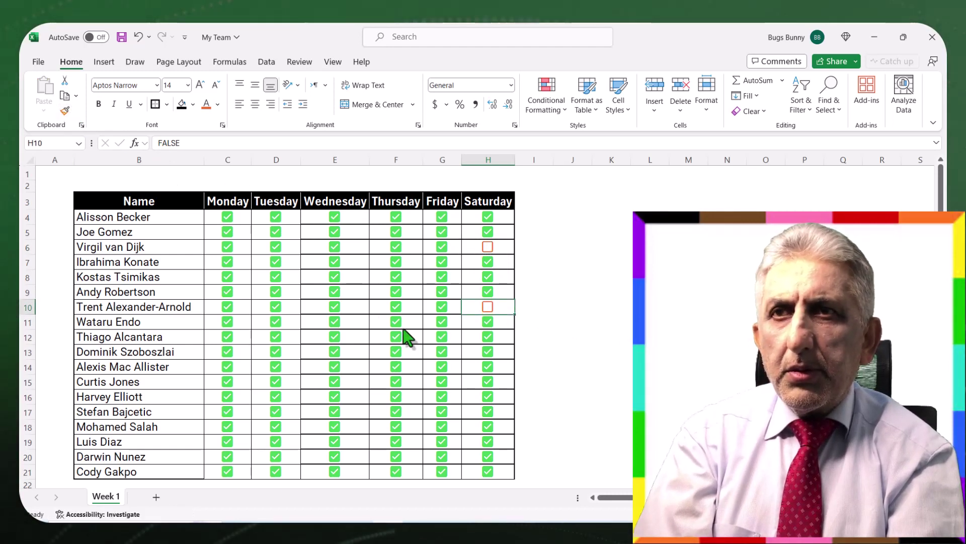
# - Untick the checkboxes in H15, G15, F14 and H18
pyautogui.click(487, 383)
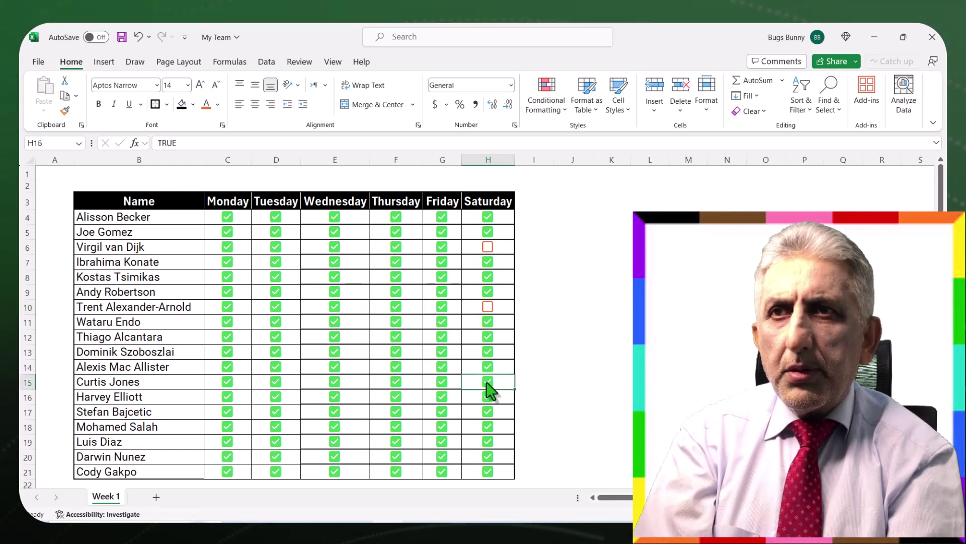
pyautogui.click(443, 383)
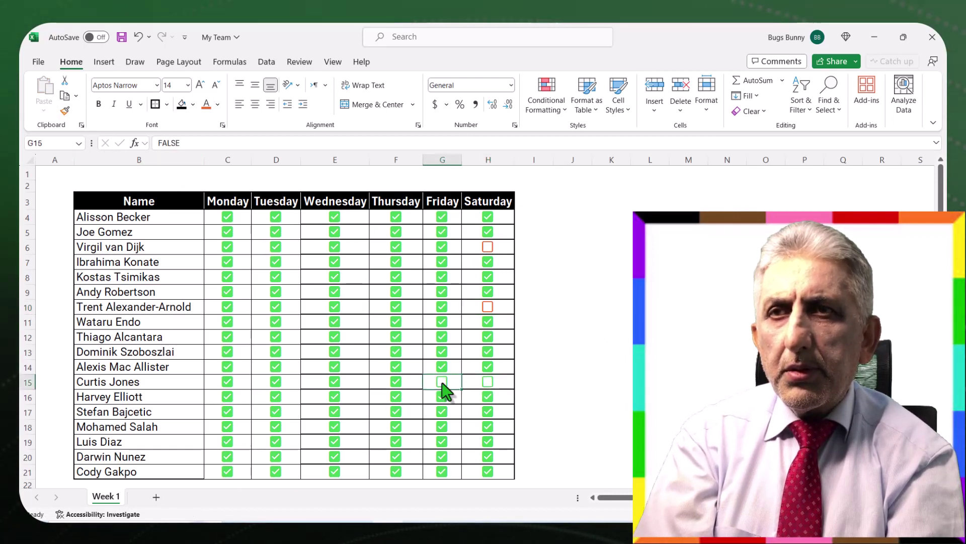
pyautogui.click(398, 365)
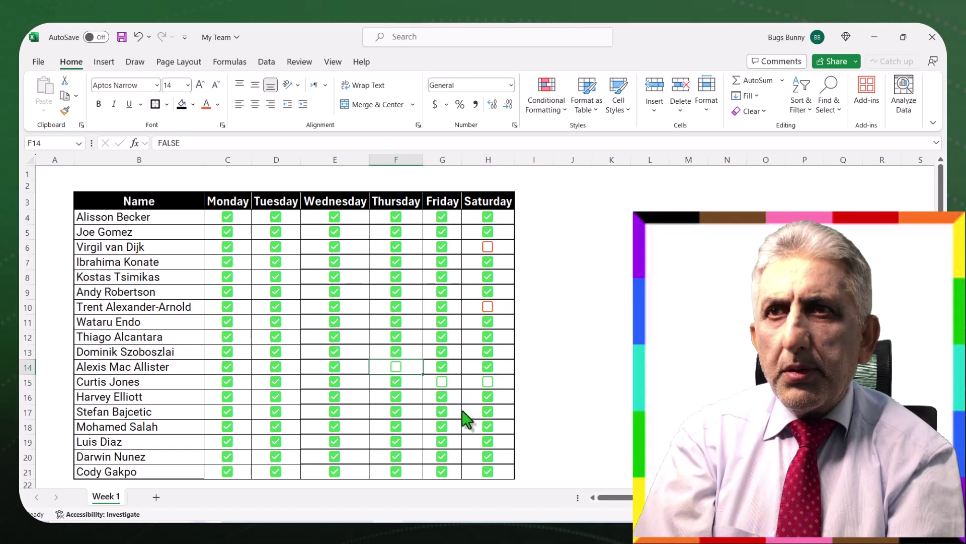
pyautogui.click(487, 427)
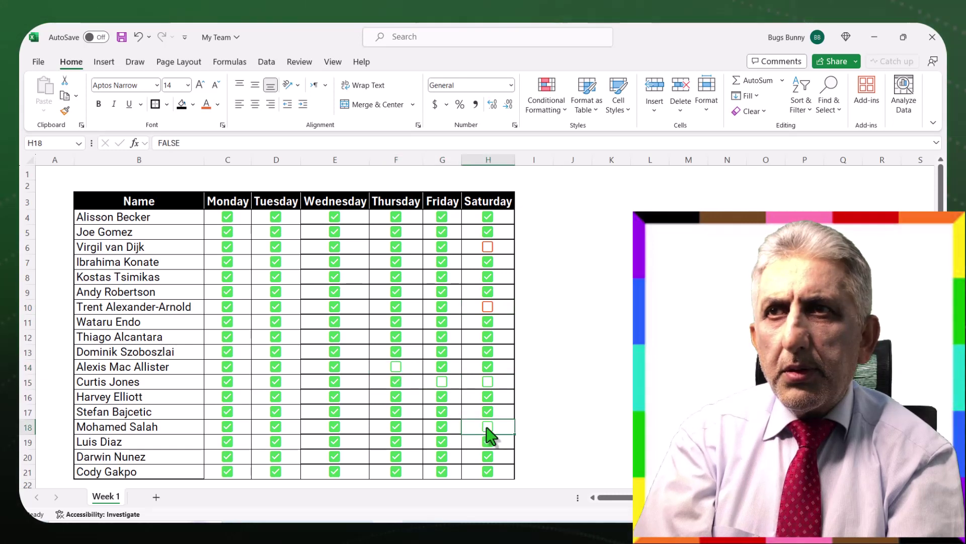
pyautogui.click(65, 111)
pyautogui.click(387, 366)
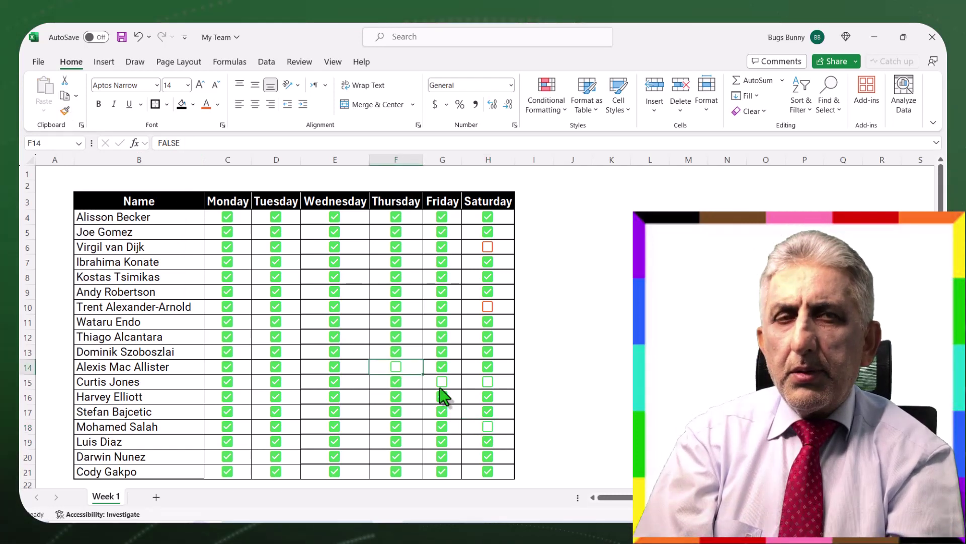
pyautogui.click(490, 307)
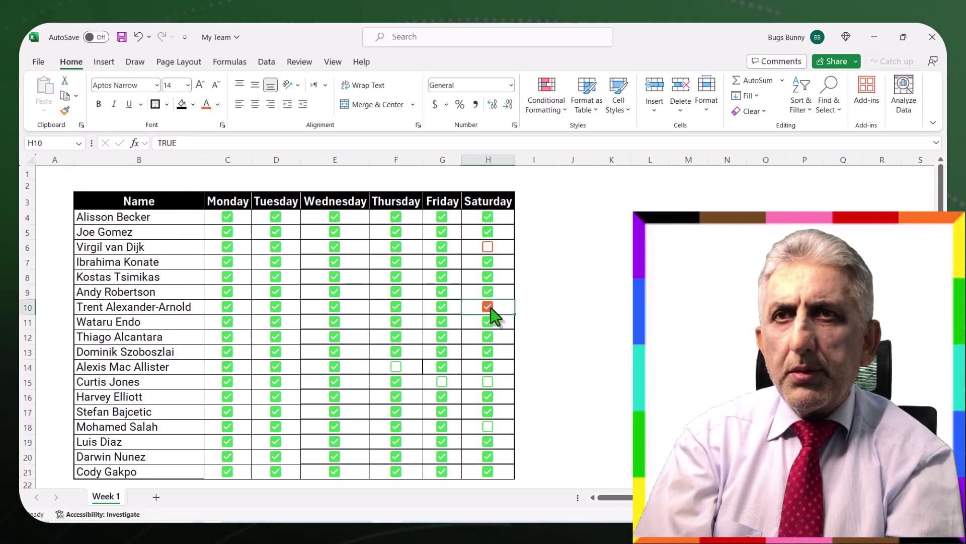
pyautogui.click(496, 308)
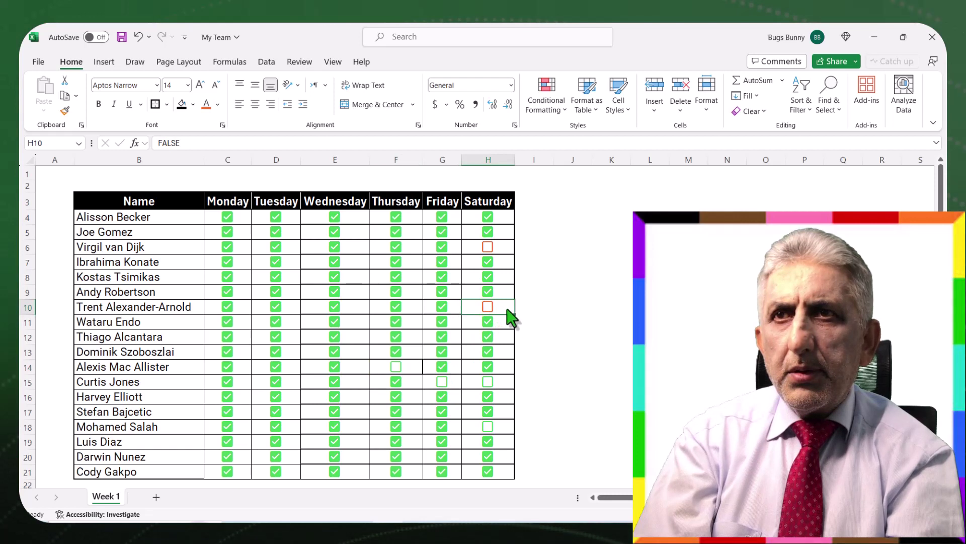
# - Copy H10's orange checkbox formatting onto the unticked cells F14, G15, H15 and H18 with Format Painter
pyautogui.click(64, 110)
pyautogui.click(397, 367)
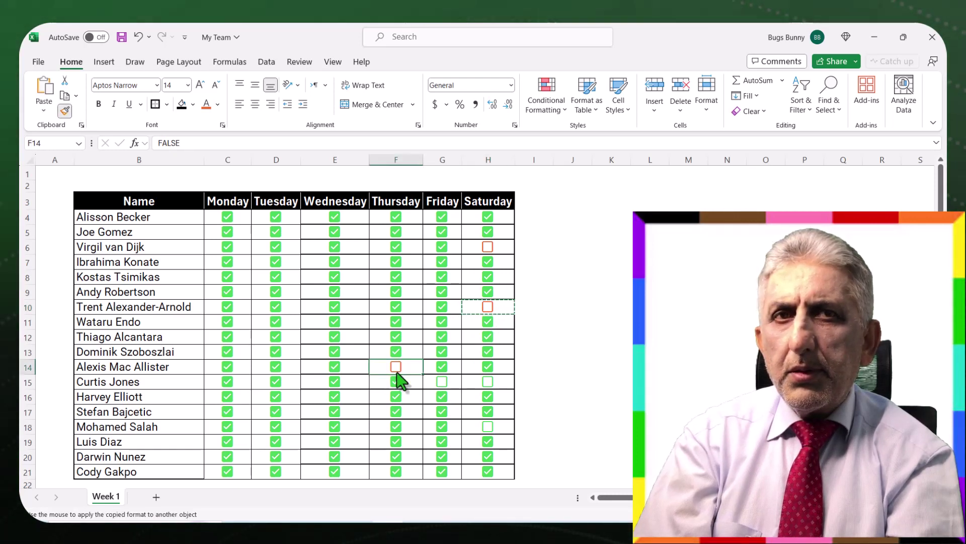
pyautogui.click(443, 383)
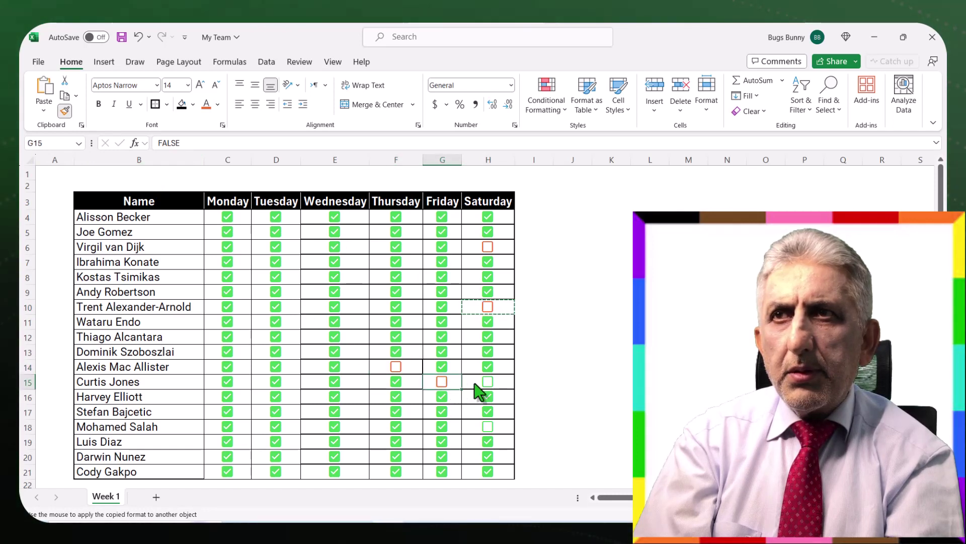
pyautogui.click(475, 387)
pyautogui.click(501, 429)
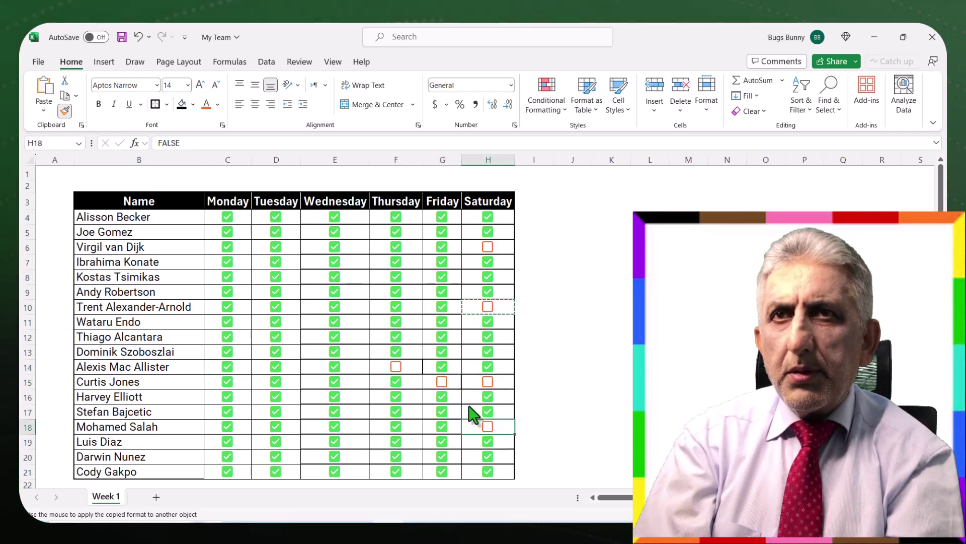
pyautogui.click(65, 110)
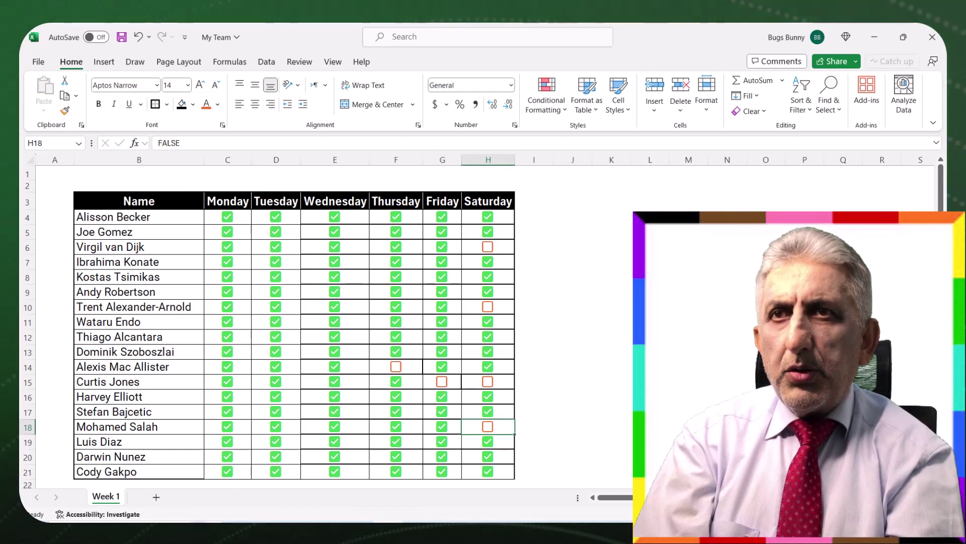
# - Add the heading Total Days Present in I3 and autofit column I, finishing with I4 selected
pyautogui.click(534, 204)
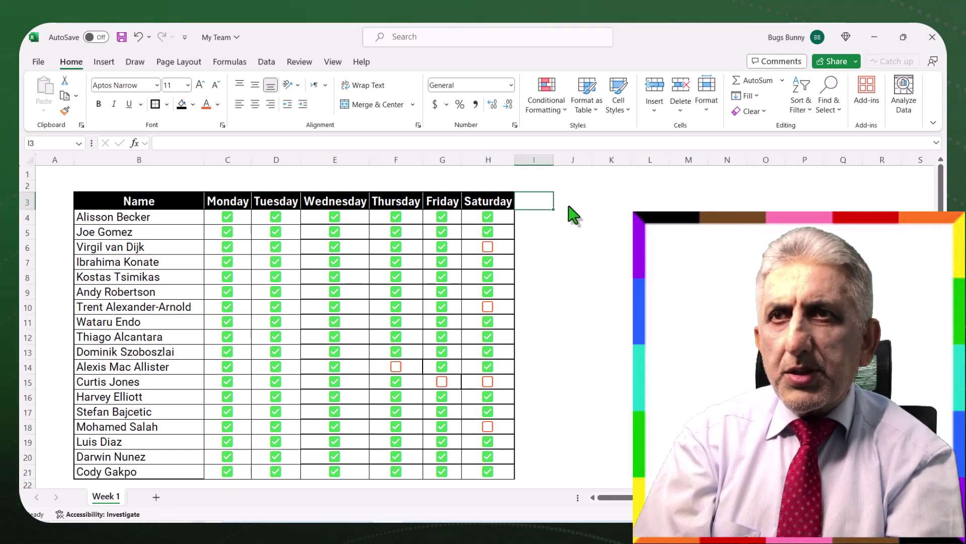
pyautogui.write('Tota')
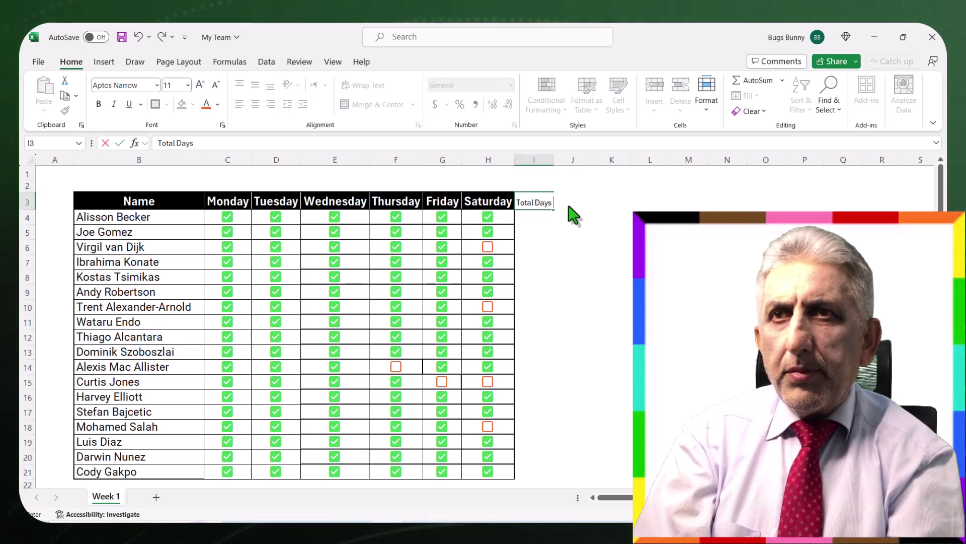
pyautogui.write('l Days P')
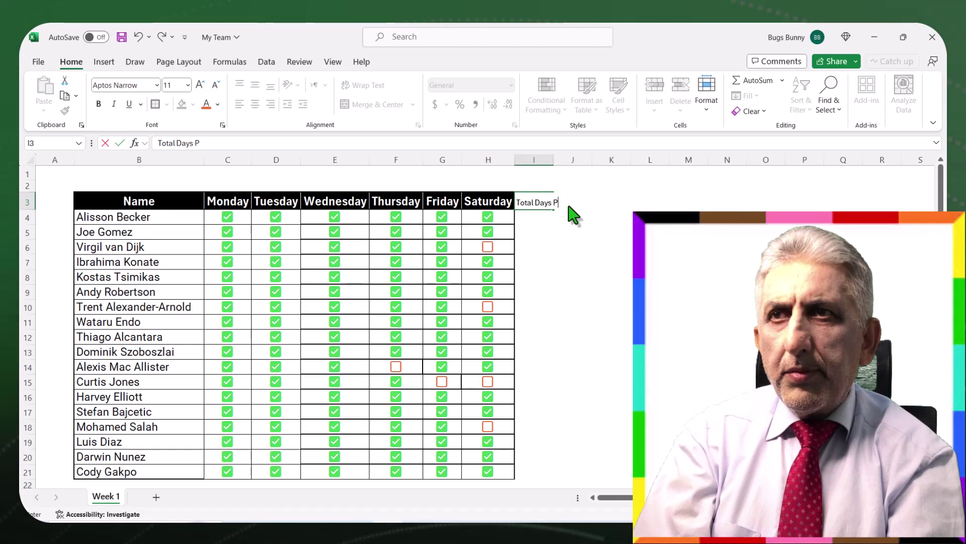
pyautogui.write('resent')
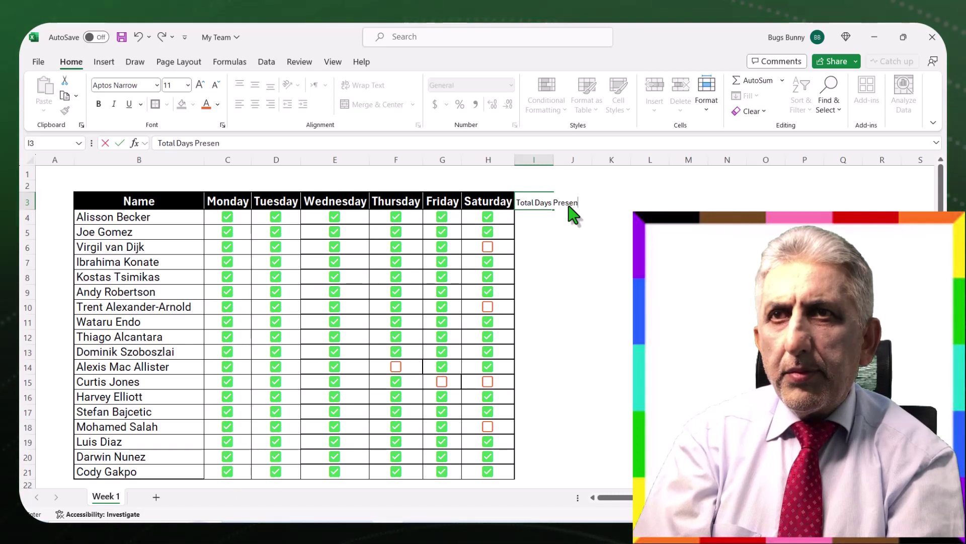
pyautogui.click(615, 233)
pyautogui.moveTo(554, 161); pyautogui.dragTo(553, 161)
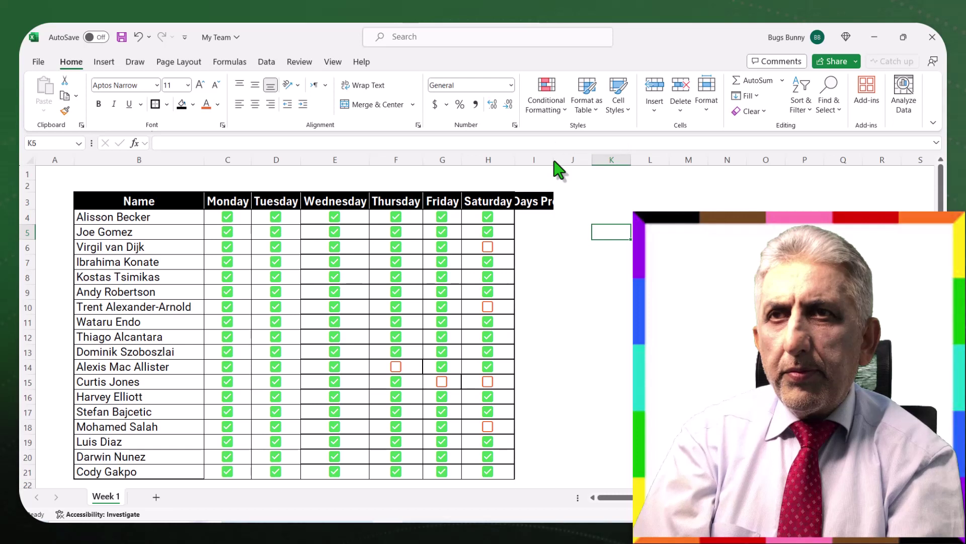
pyautogui.doubleClick(554, 161)
pyautogui.click(556, 221)
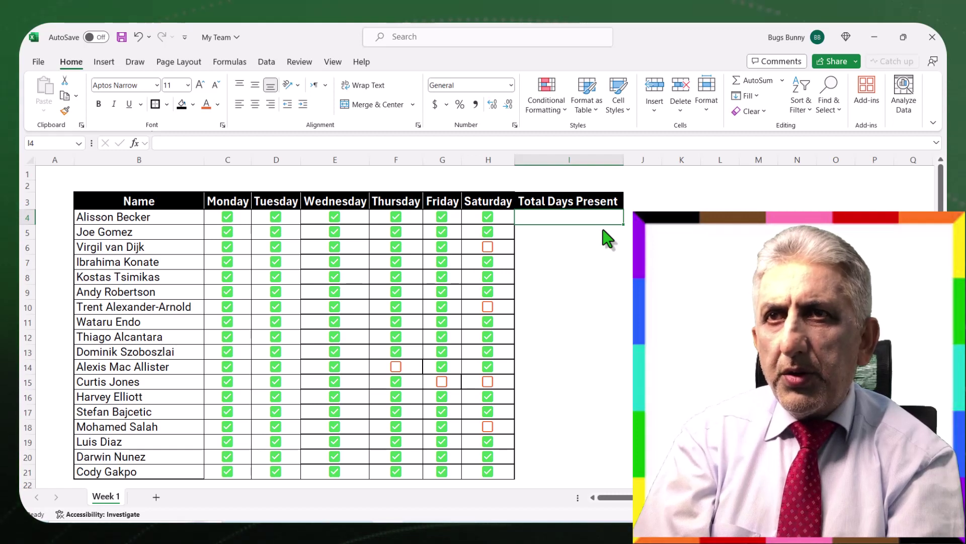
pyautogui.write('=')
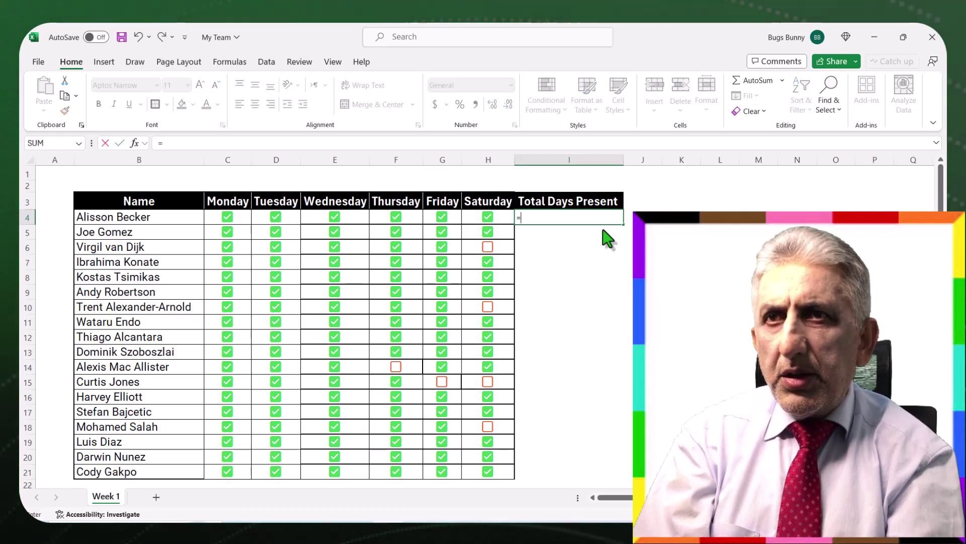
pyautogui.write('co')
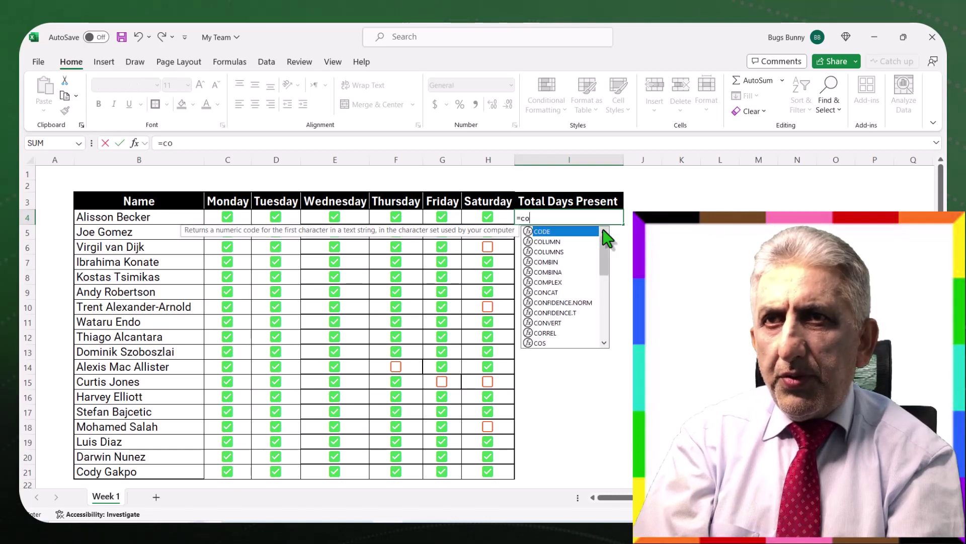
pyautogui.write('unt')
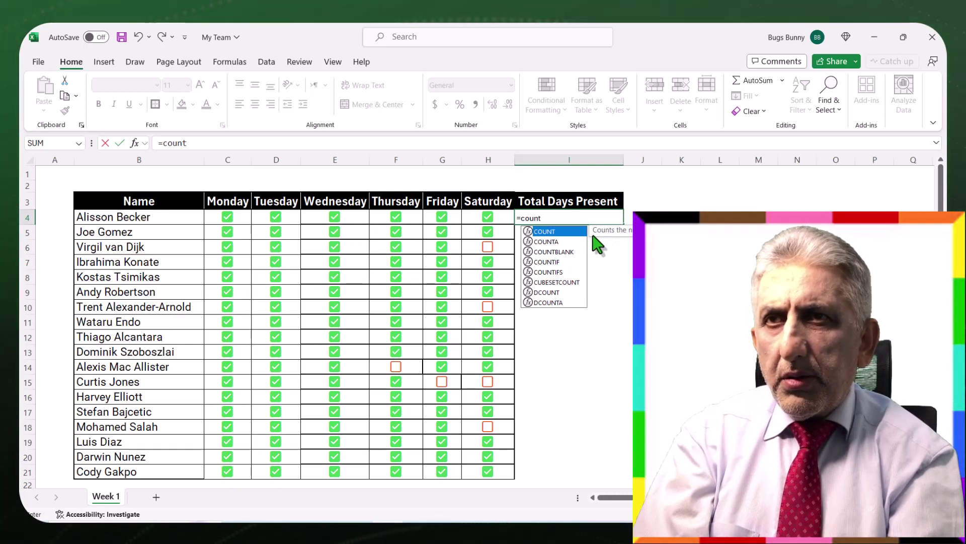
pyautogui.click(550, 262)
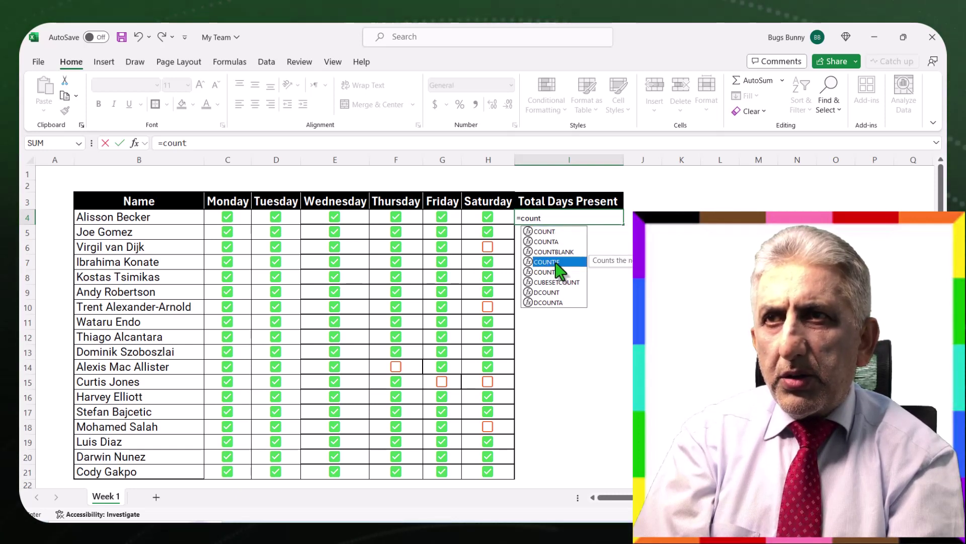
pyautogui.doubleClick(557, 262)
pyautogui.press('Escape')
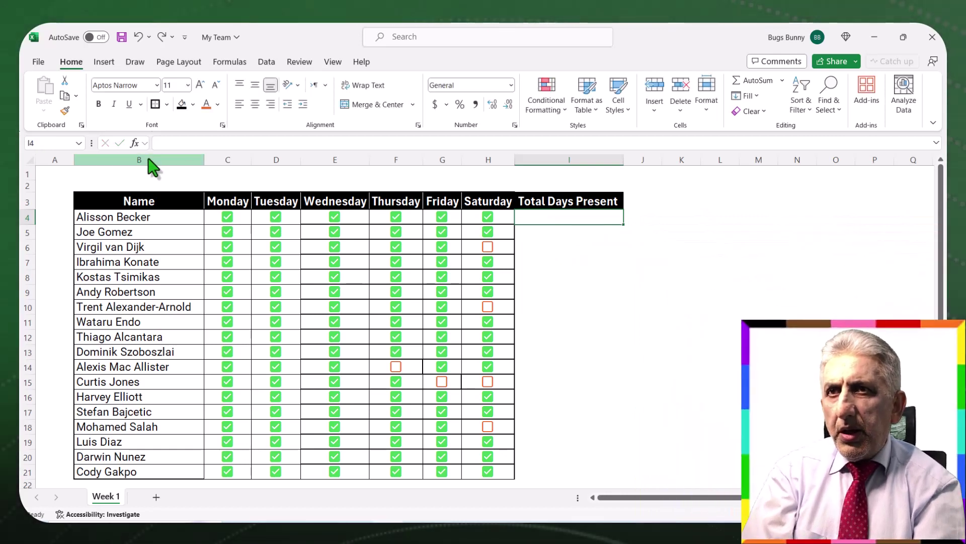
# - Search the Insert Function list for count and insert the COUNTIF function in I4
pyautogui.click(144, 143)
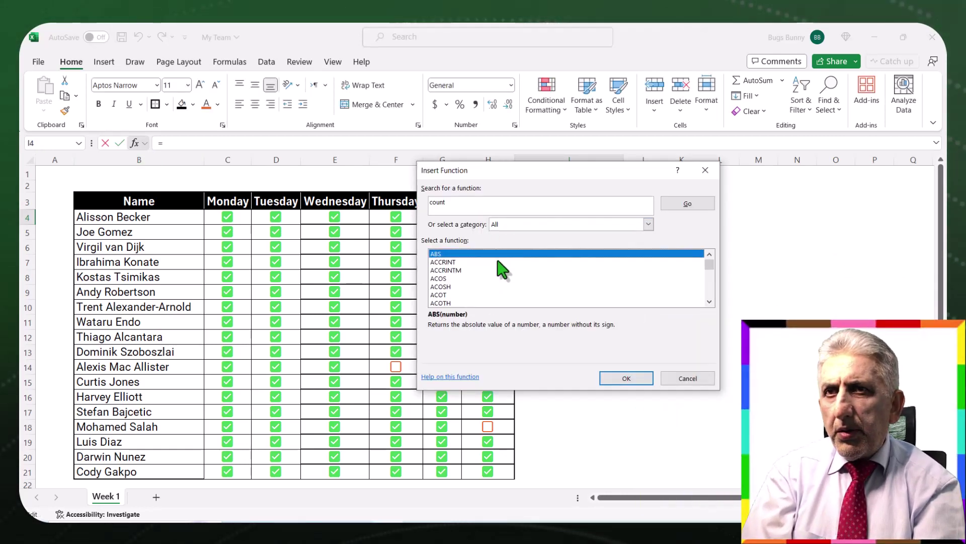
pyautogui.click(478, 206)
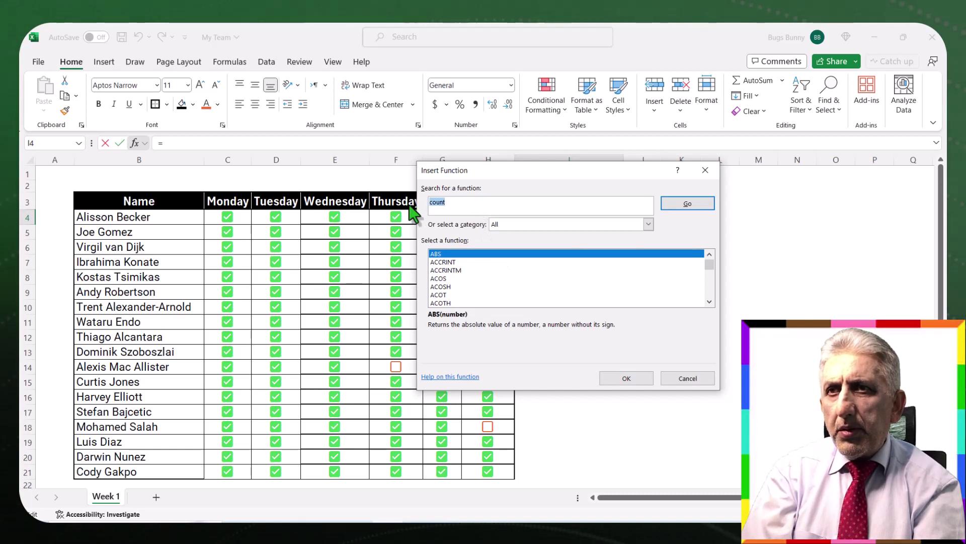
pyautogui.write('cou')
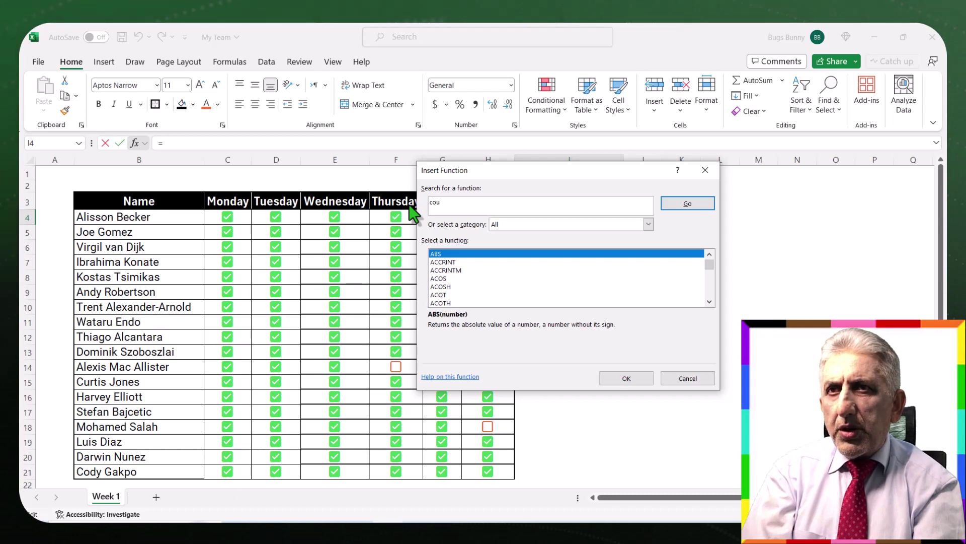
pyautogui.write('nt')
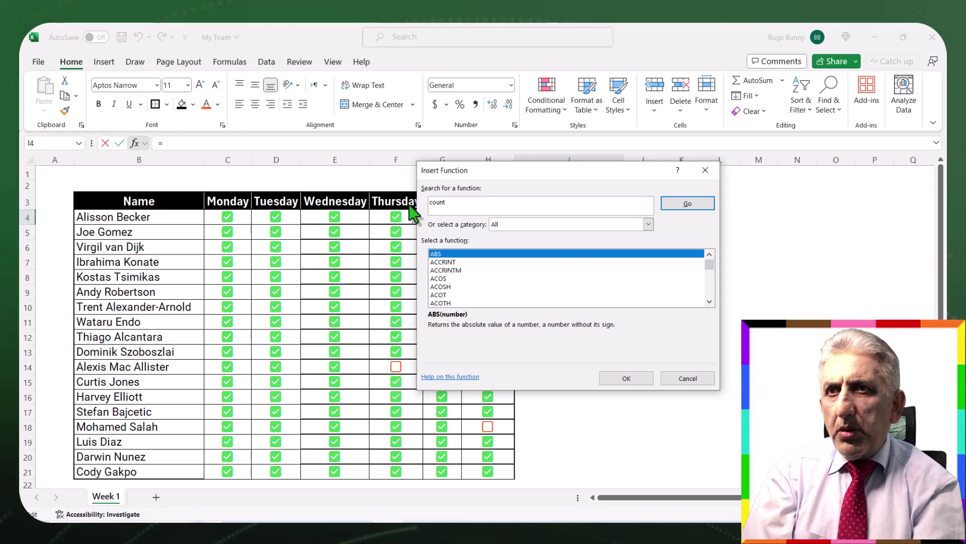
pyautogui.click(688, 204)
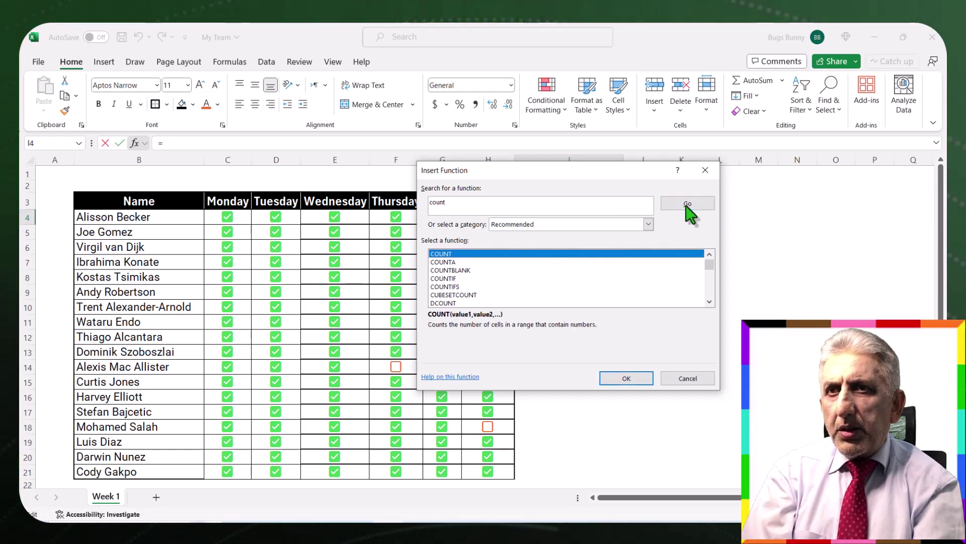
pyautogui.click(451, 279)
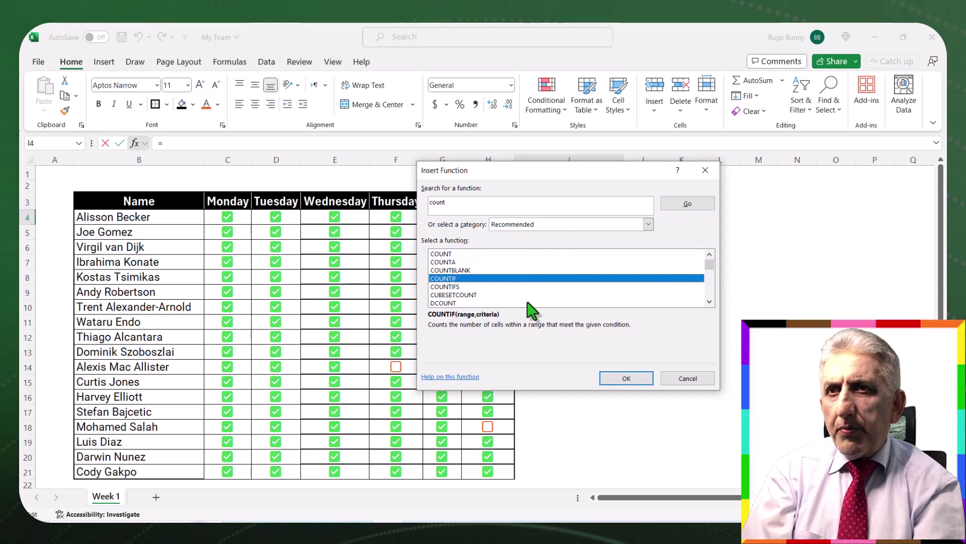
pyautogui.click(635, 380)
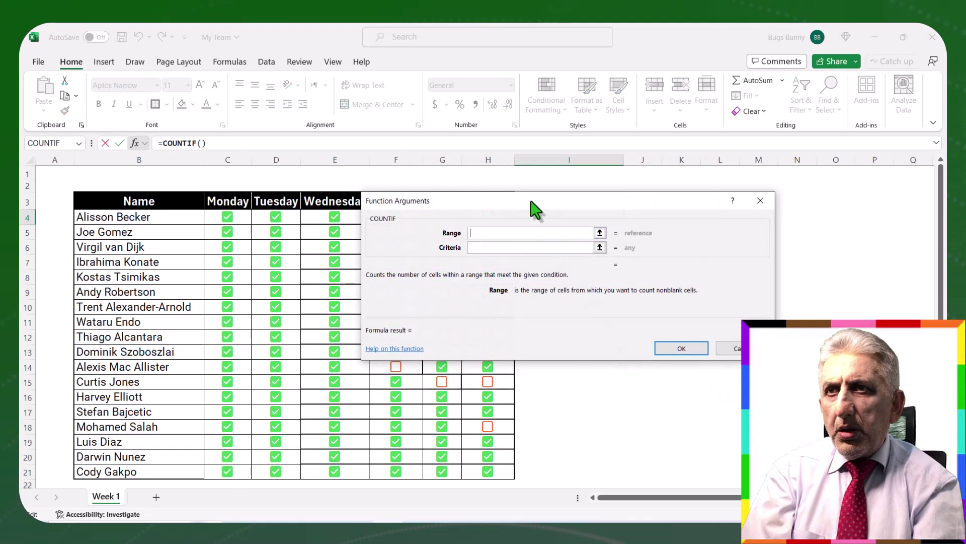
# - Set COUNTIF's range to C4:H4 and its criteria to False, and enter the formula in I4
pyautogui.moveTo(532, 204); pyautogui.dragTo(513, 276)
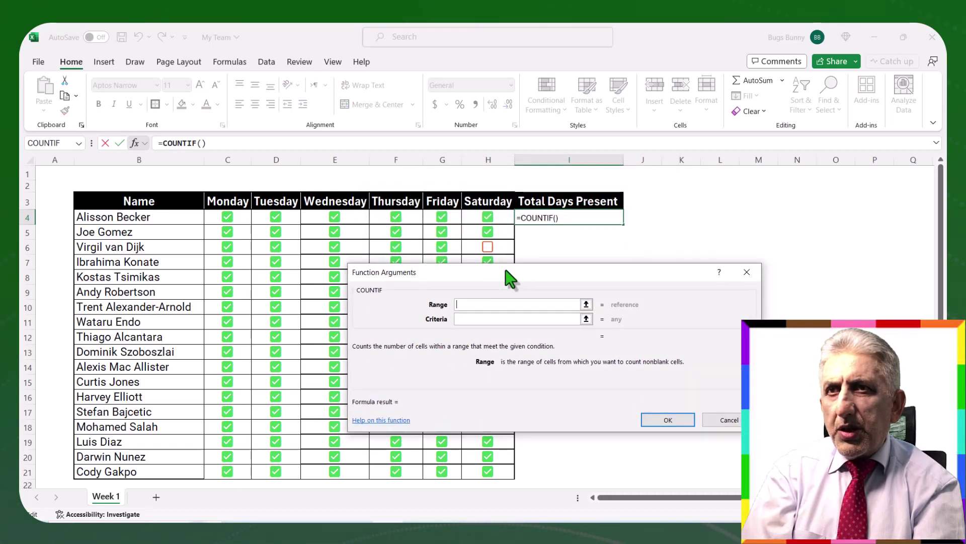
pyautogui.moveTo(230, 220); pyautogui.dragTo(483, 229)
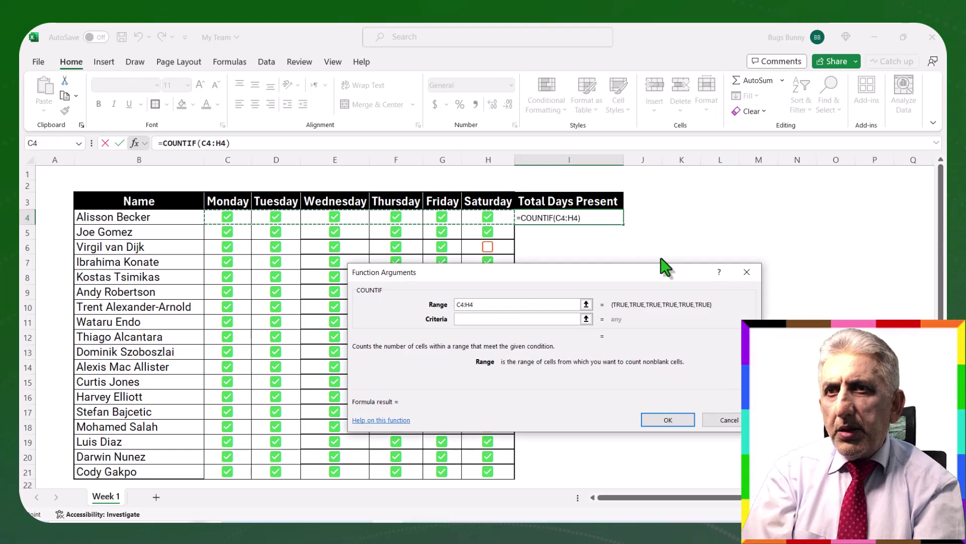
pyautogui.click(483, 321)
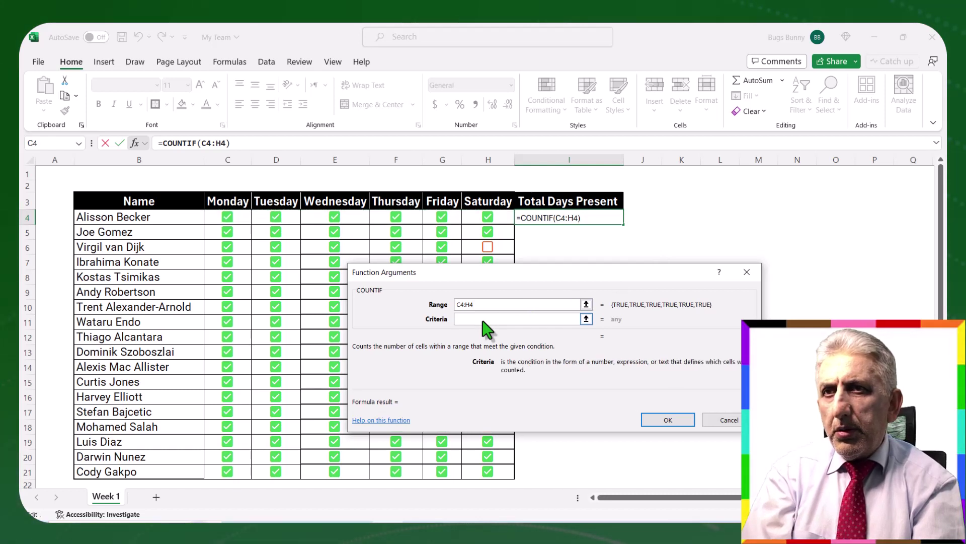
pyautogui.write('Fs')
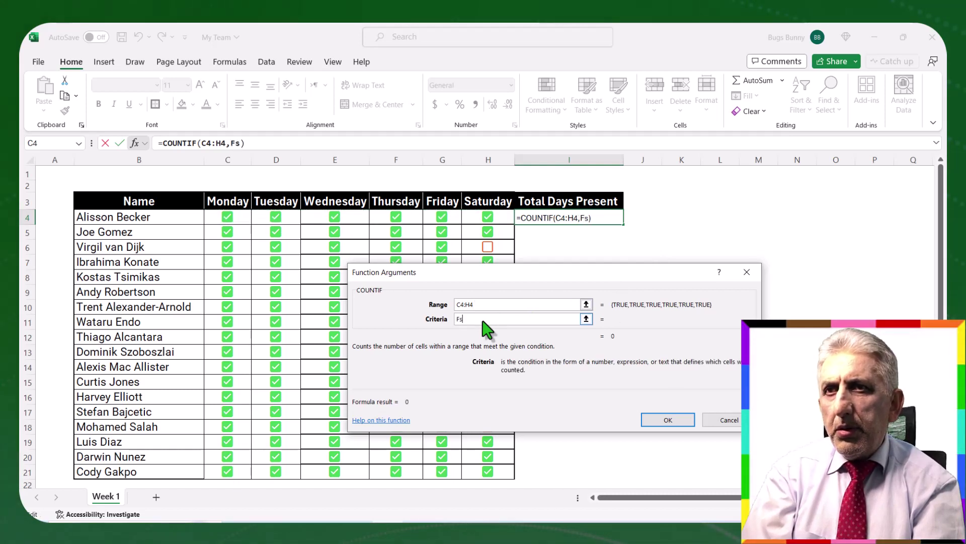
pyautogui.press('BackSpace')
pyautogui.write('alse')
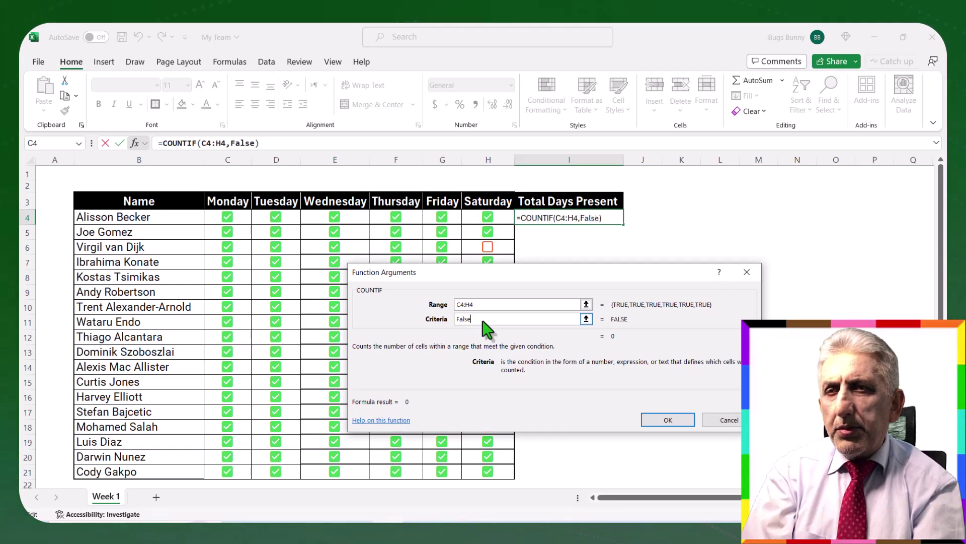
pyautogui.click(668, 421)
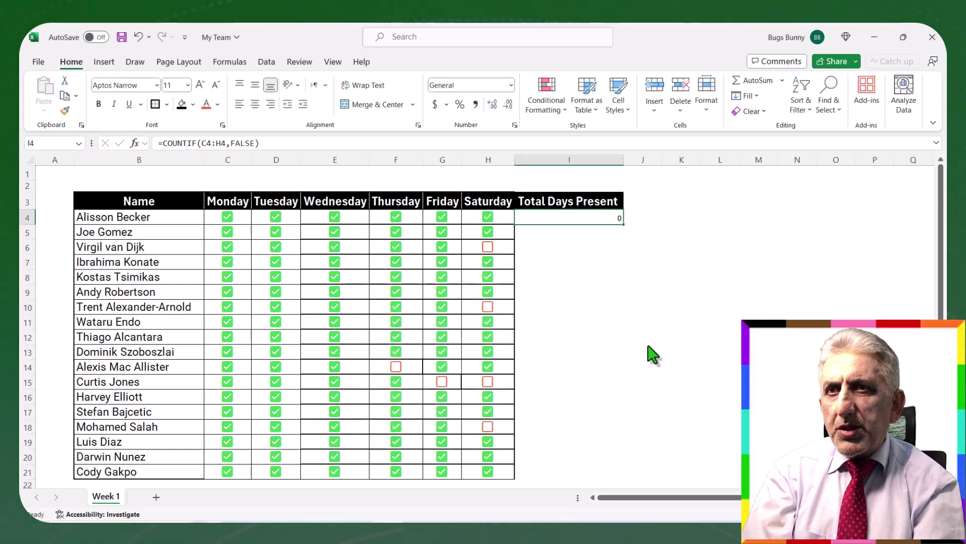
# - Fill the COUNTIF formula from I4 down to I21 and centre the results horizontally
pyautogui.moveTo(624, 224); pyautogui.dragTo(649, 477)
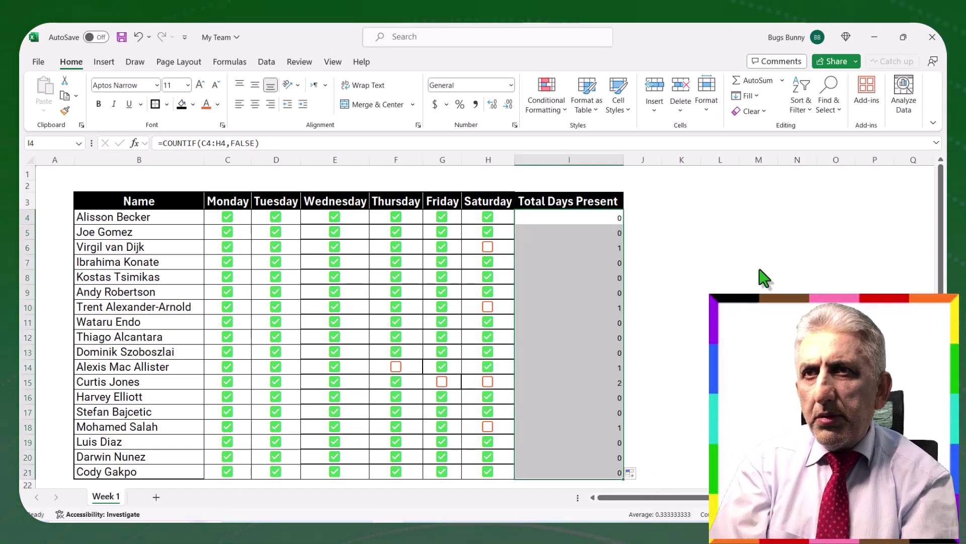
pyautogui.click(256, 104)
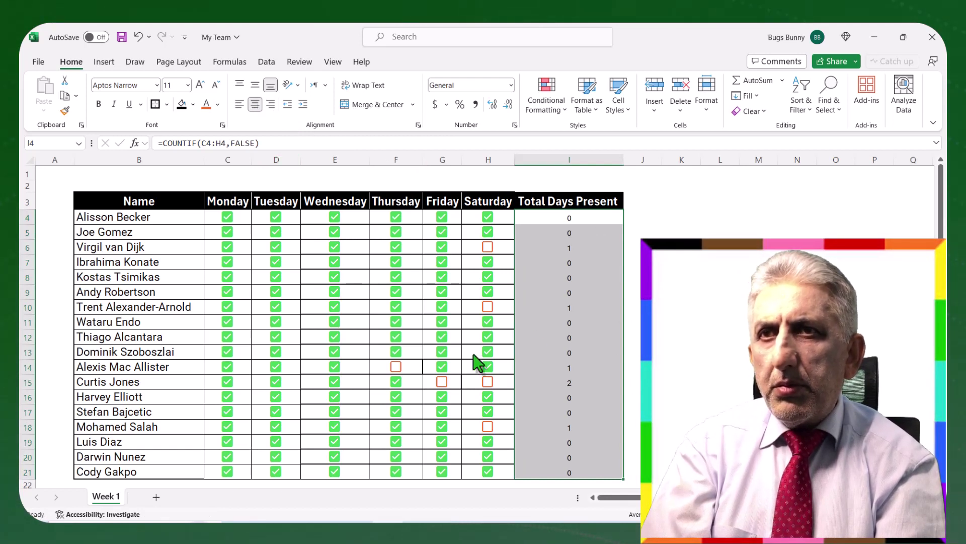
pyautogui.click(445, 367)
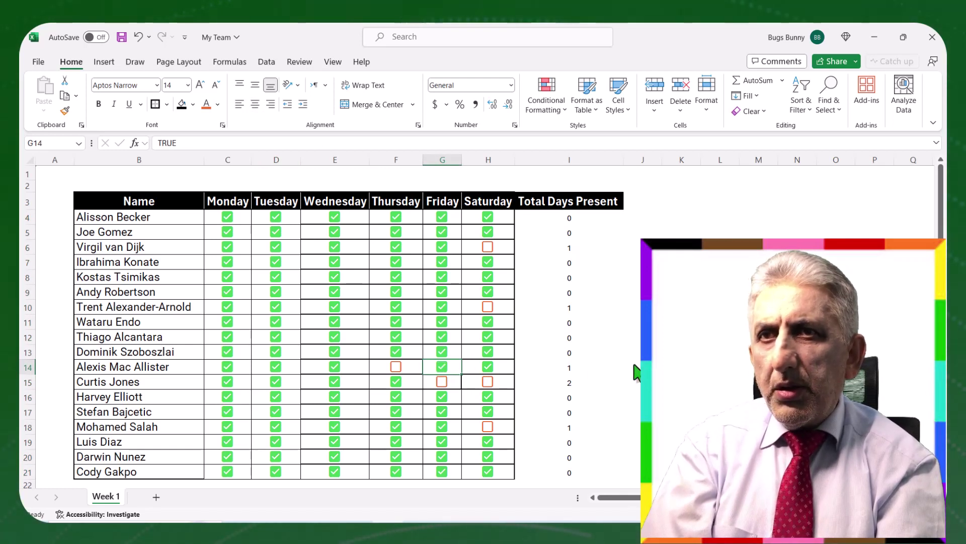
pyautogui.scroll(-2, 349, 322)
pyautogui.scroll(2, 348, 322)
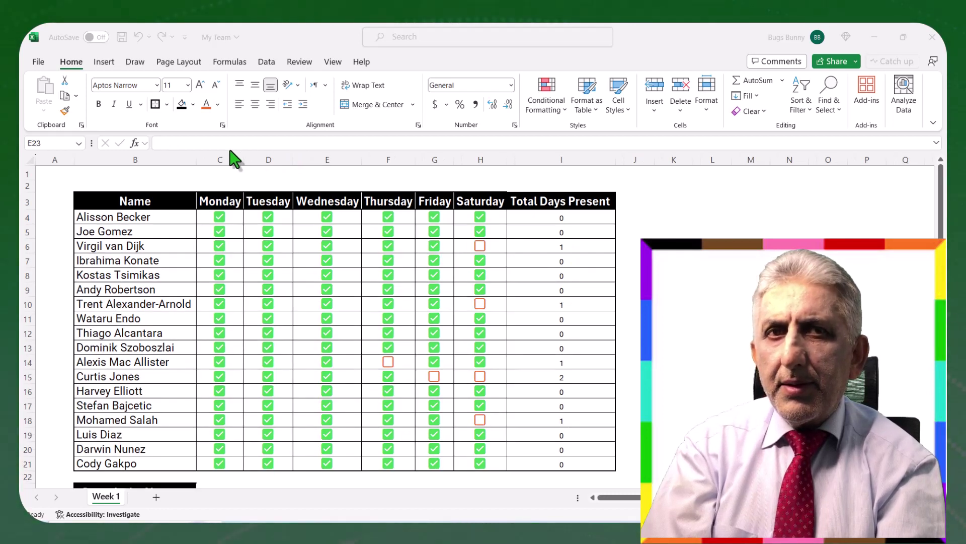
# - Turn on filters for the attendance table's header row and filter the Saturday column to show only FALSE
pyautogui.click(388, 208)
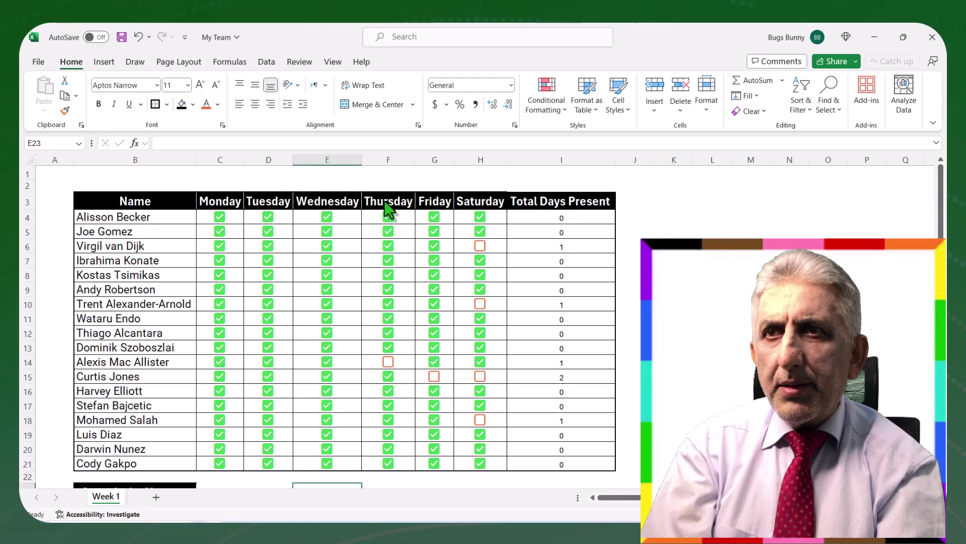
pyautogui.click(267, 63)
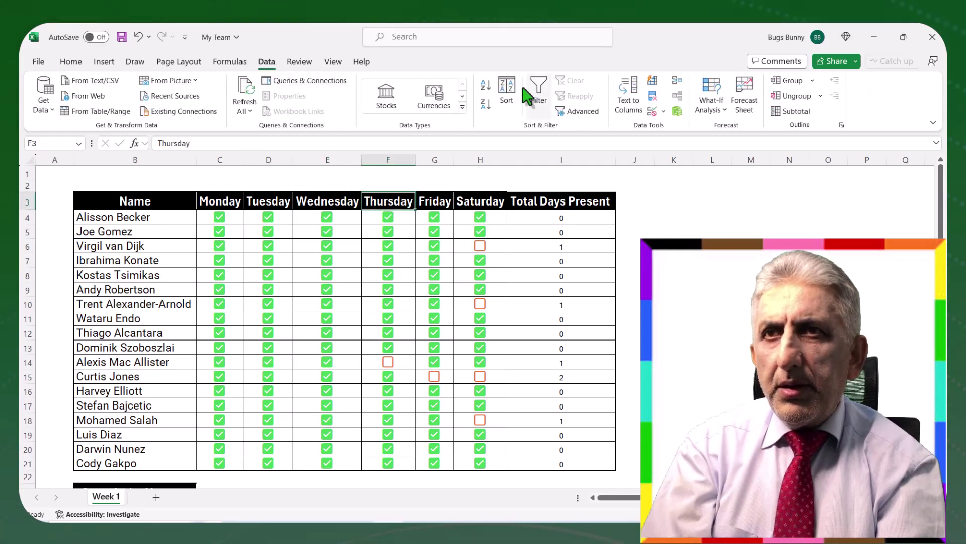
pyautogui.click(539, 93)
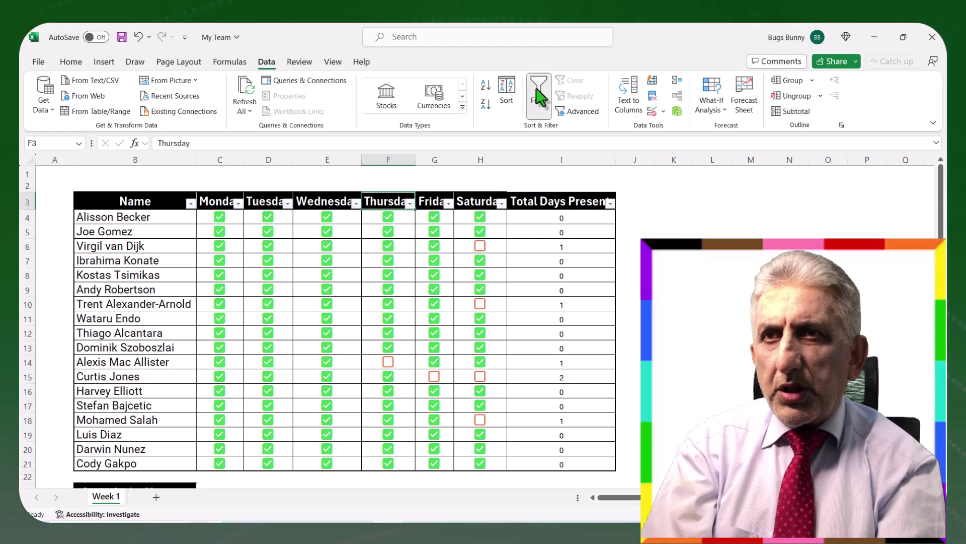
pyautogui.click(502, 208)
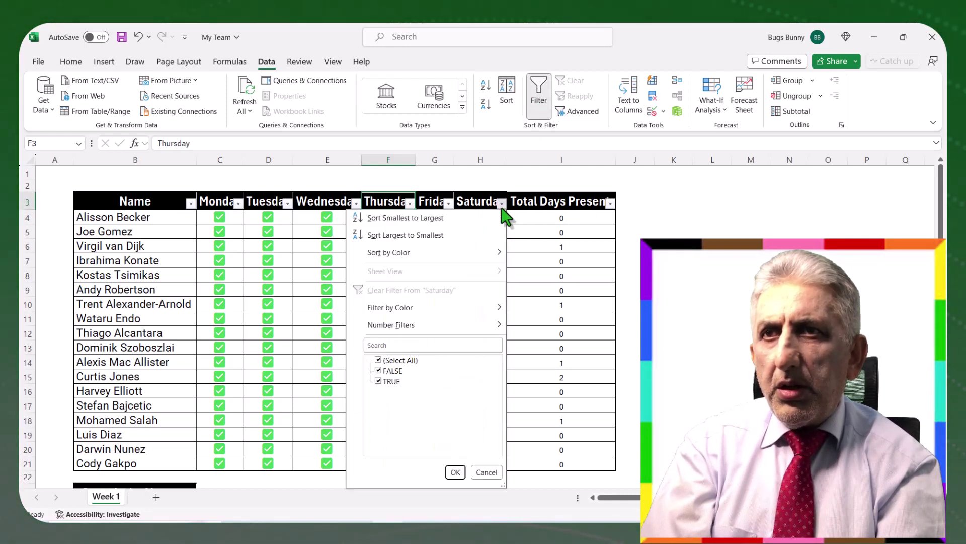
pyautogui.click(381, 361)
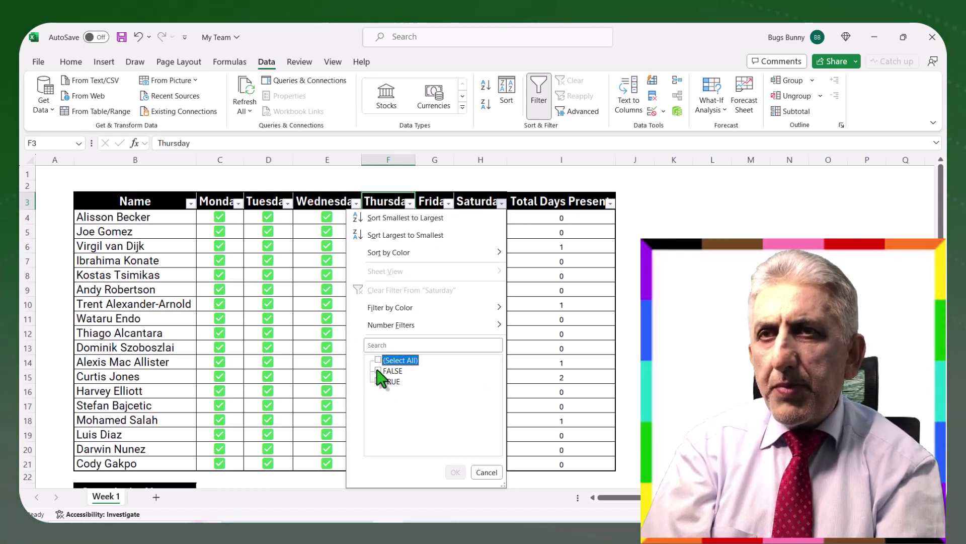
pyautogui.click(379, 371)
pyautogui.click(456, 472)
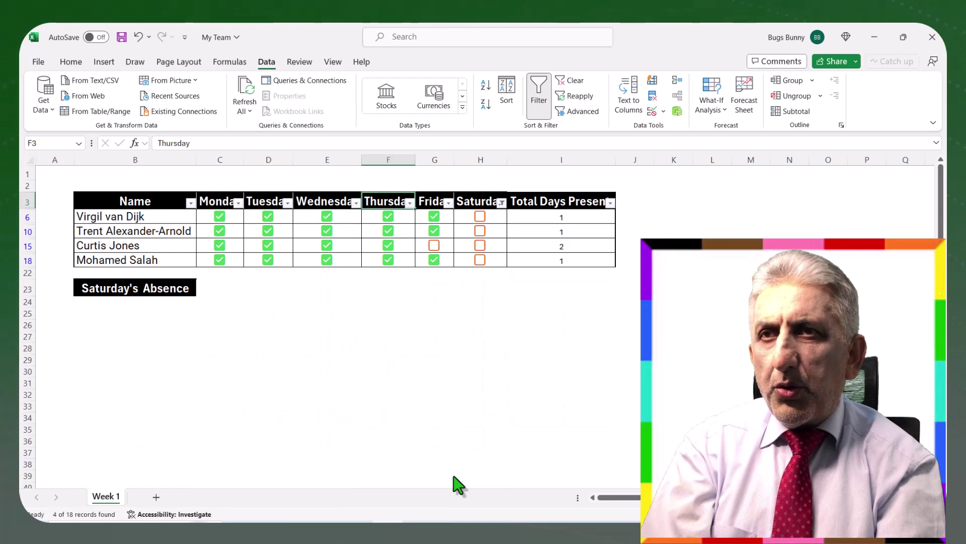
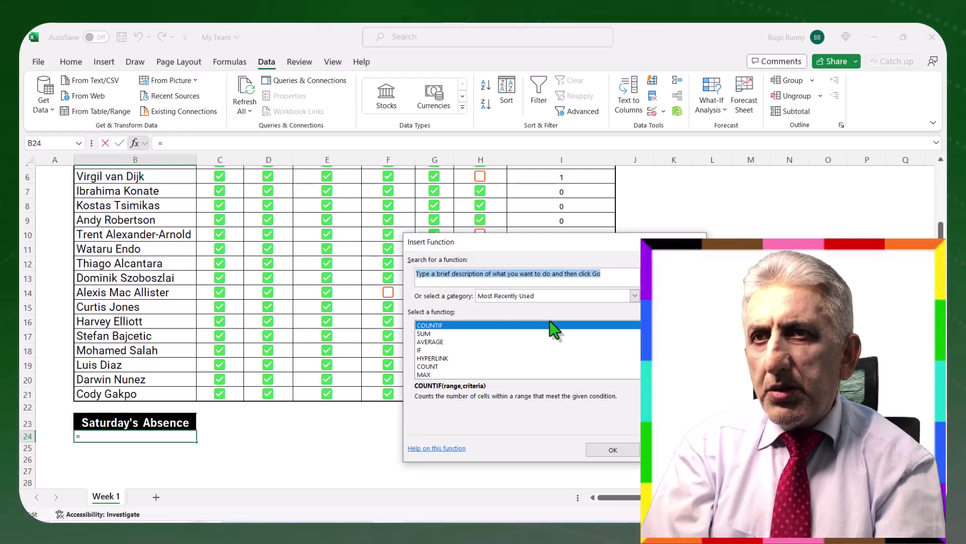
# - Search the Insert Function list for filter and insert the FILTER function in B24
pyautogui.write('fi')
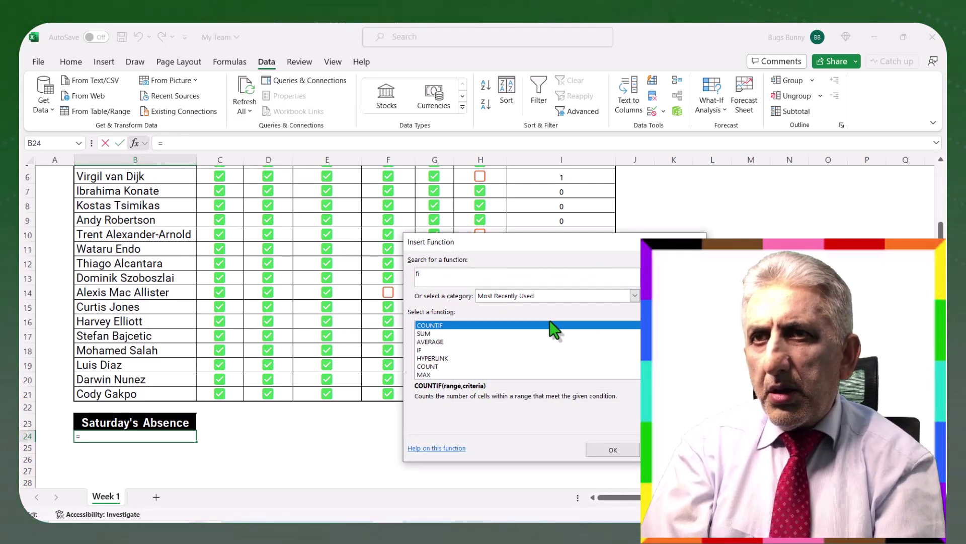
pyautogui.write('lter')
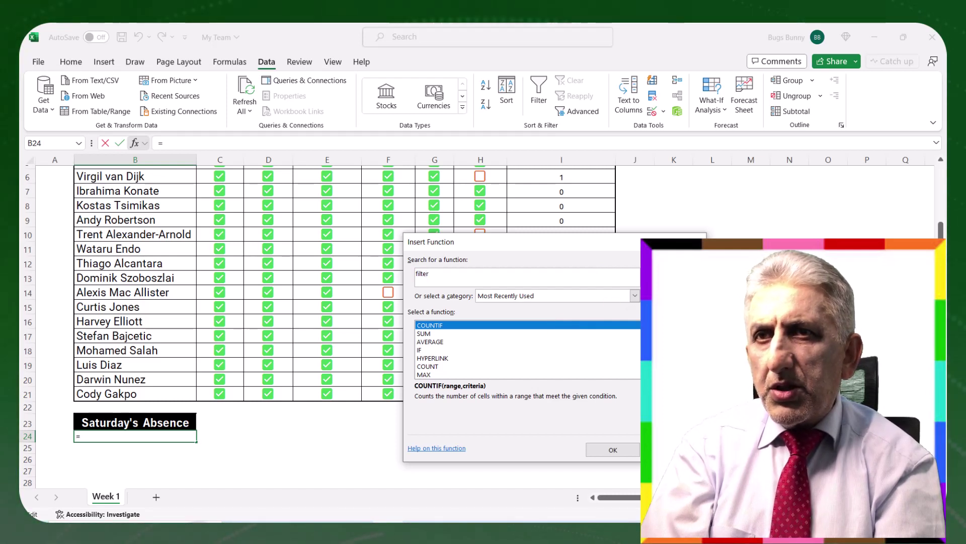
pyautogui.press('Return')
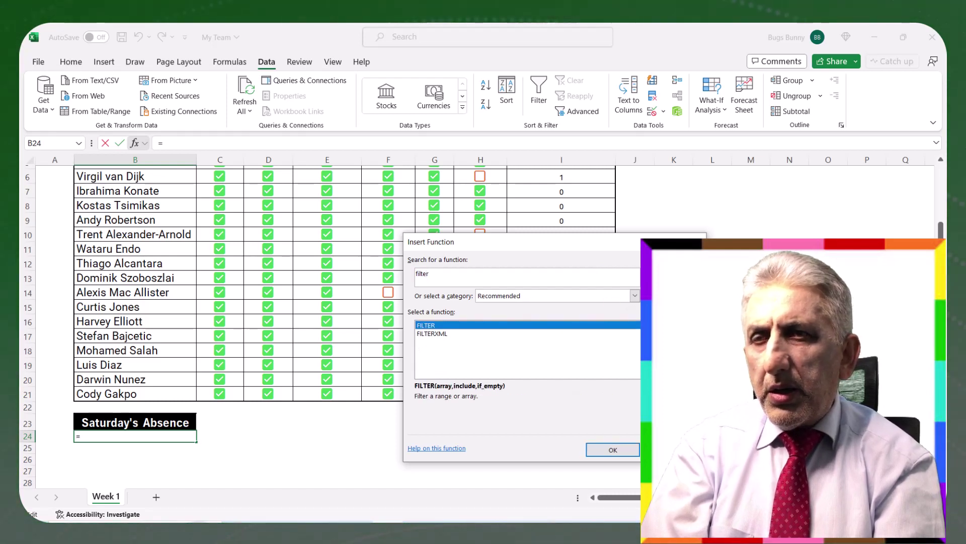
pyautogui.click(613, 450)
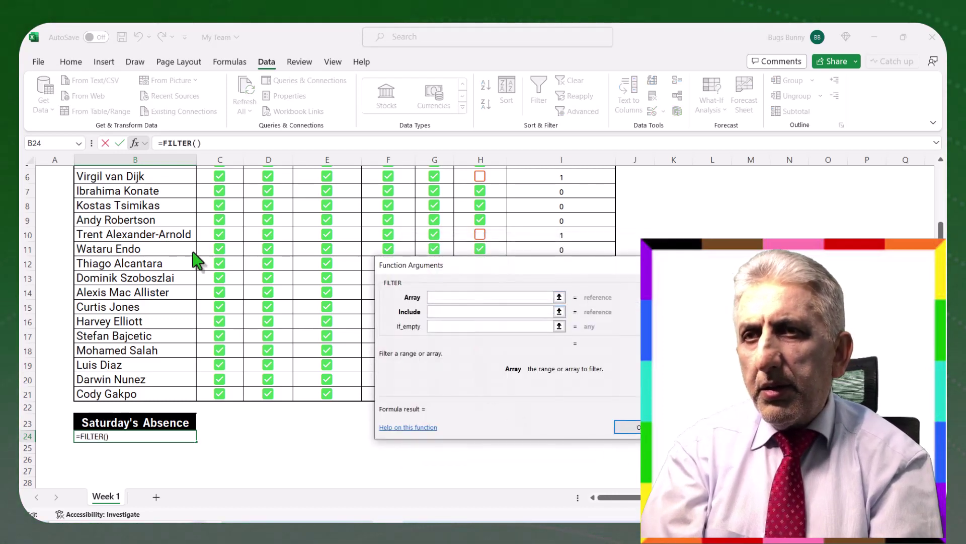
# - Set FILTER's array to the names in B4:B21 and its include condition to H4:H21=False
pyautogui.scroll(1, 173, 248)
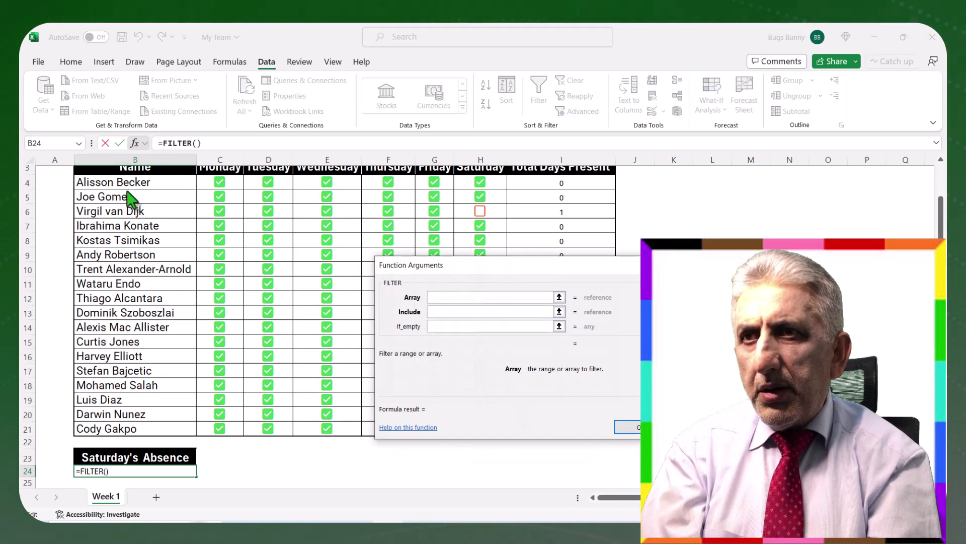
pyautogui.moveTo(129, 190); pyautogui.dragTo(148, 432)
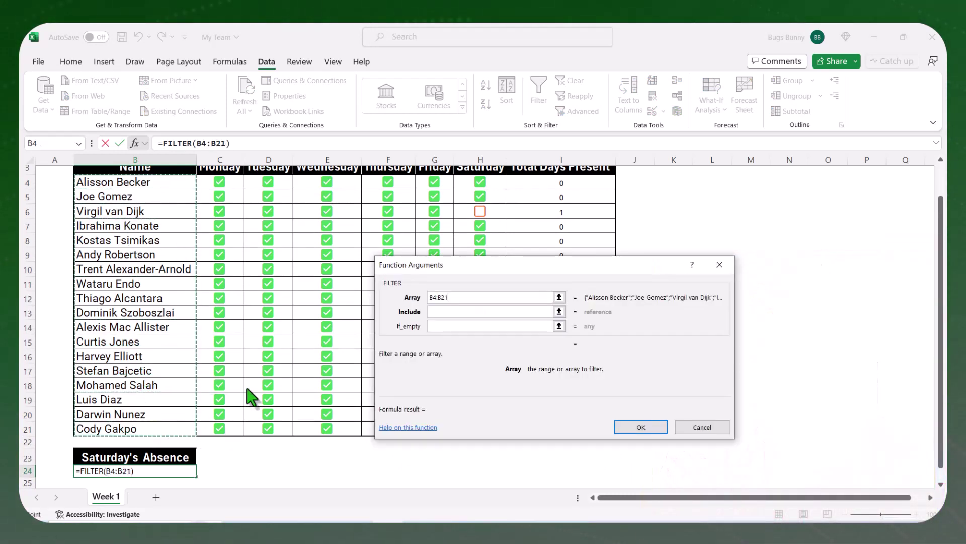
pyautogui.click(473, 313)
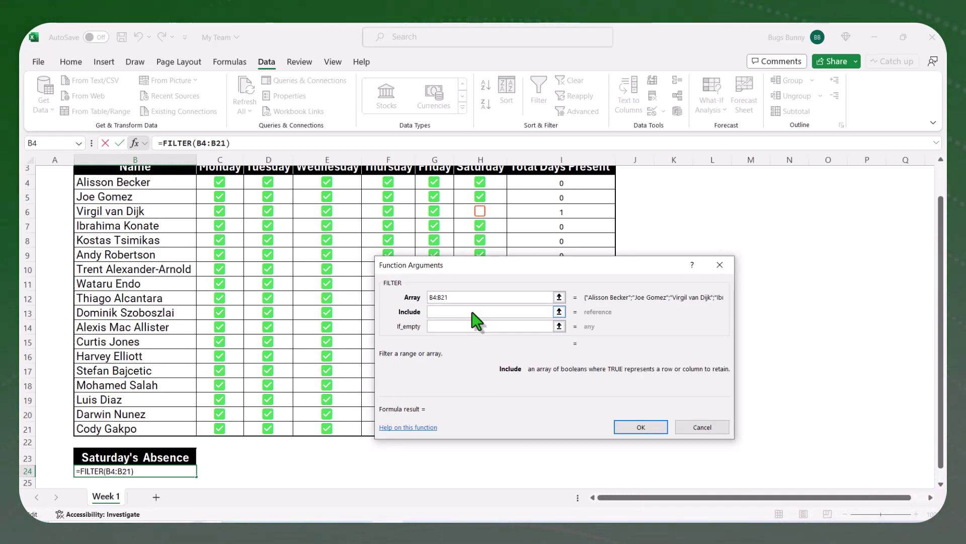
pyautogui.moveTo(540, 273); pyautogui.dragTo(735, 253)
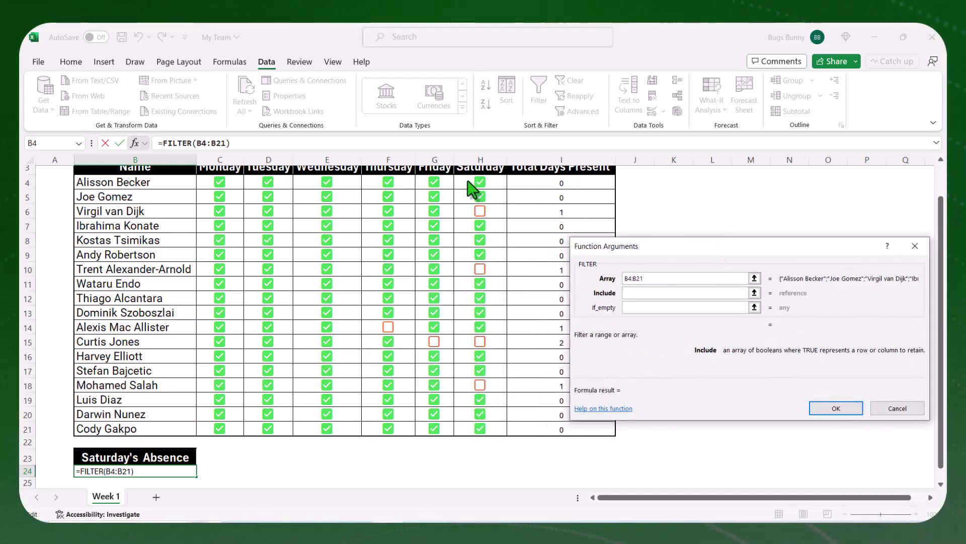
pyautogui.moveTo(473, 190); pyautogui.dragTo(481, 436)
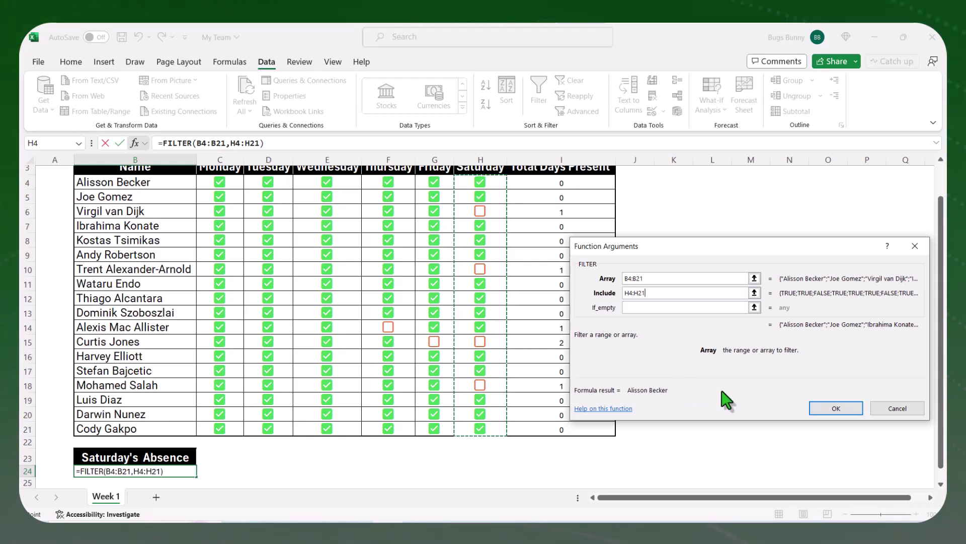
pyautogui.write('=')
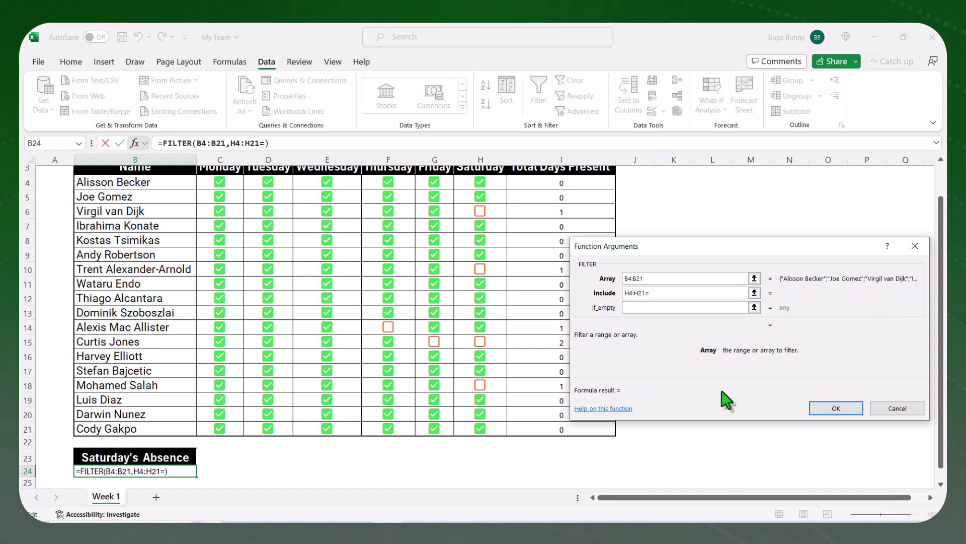
pyautogui.write('False')
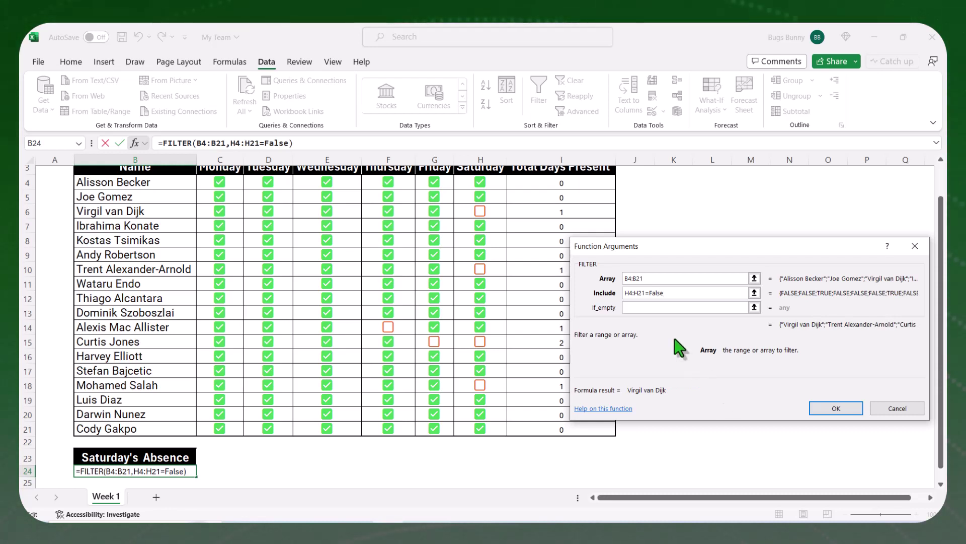
# - Set FILTER's if_empty argument to an empty string "" and enter the formula in B24
pyautogui.click(650, 309)
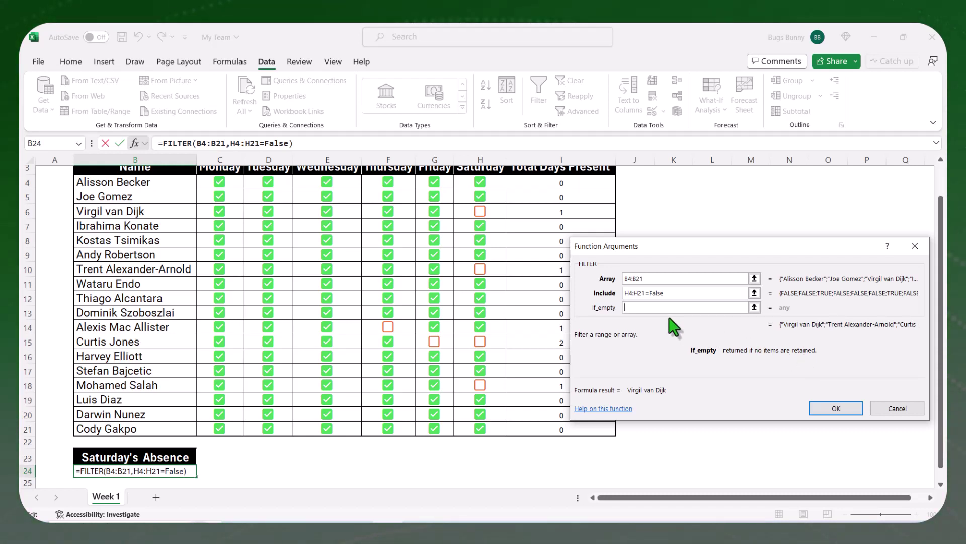
pyautogui.write('""')
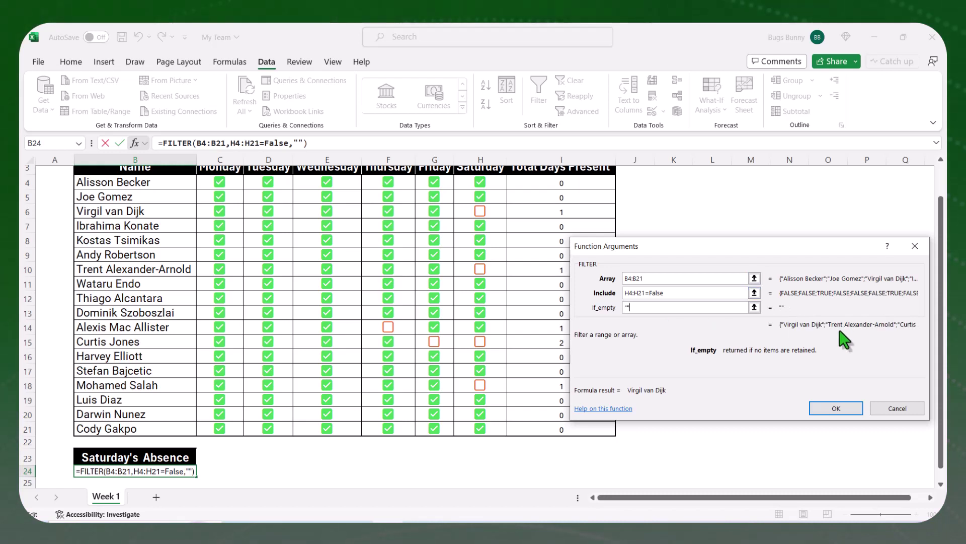
pyautogui.click(833, 408)
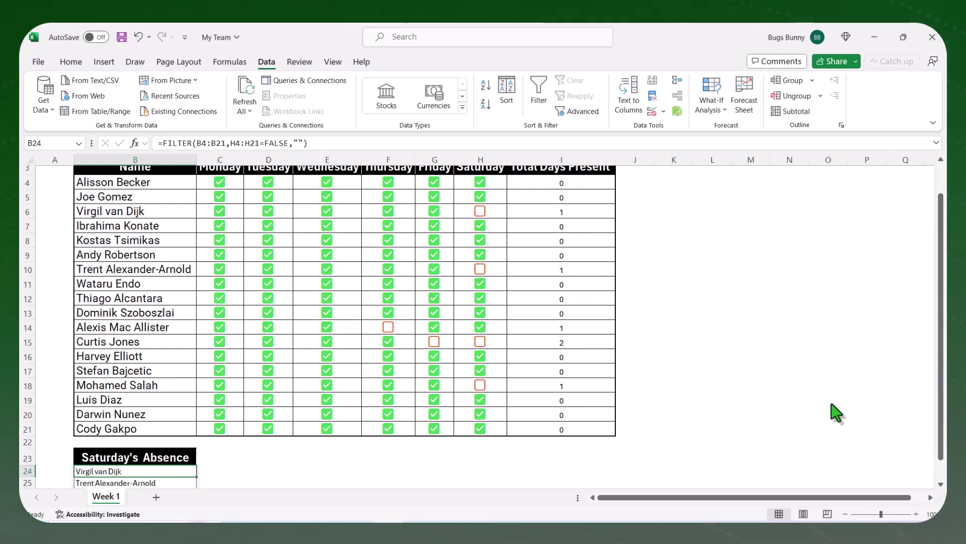
pyautogui.scroll(-2, 833, 410)
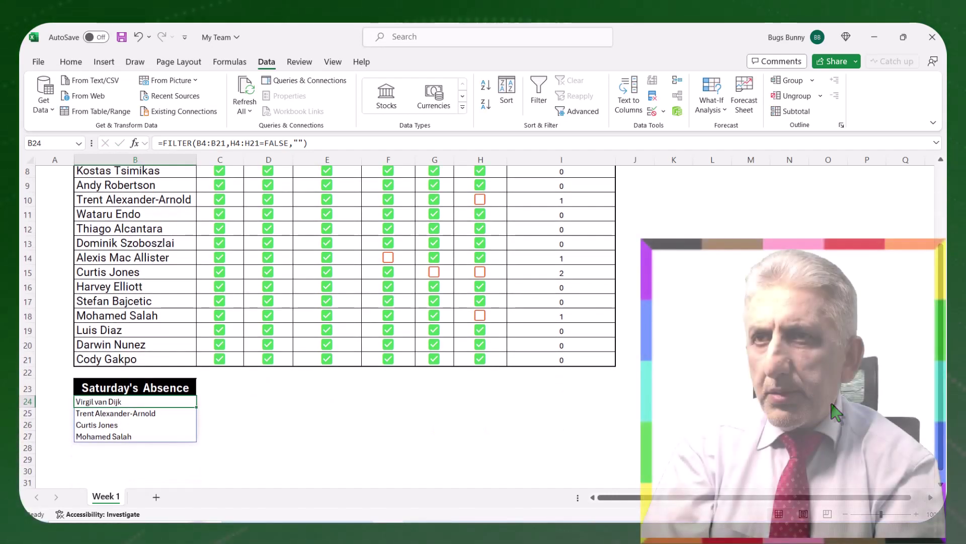
pyautogui.scroll(2, 833, 410)
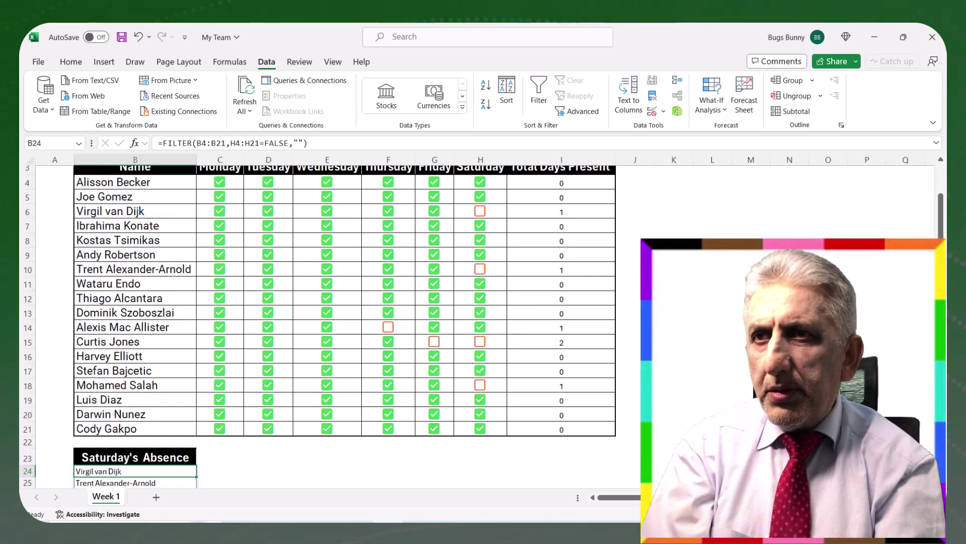
pyautogui.scroll(-2, 833, 410)
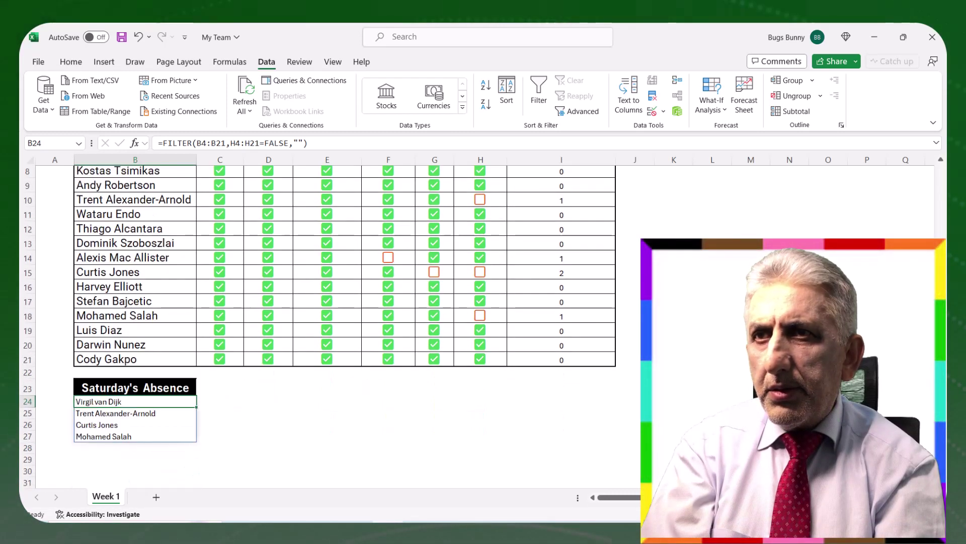
# - Examine the Saturday's Absence list in B23:B27 and the FILTER formula behind it
pyautogui.click(214, 464)
pyautogui.click(124, 403)
pyautogui.click(102, 389)
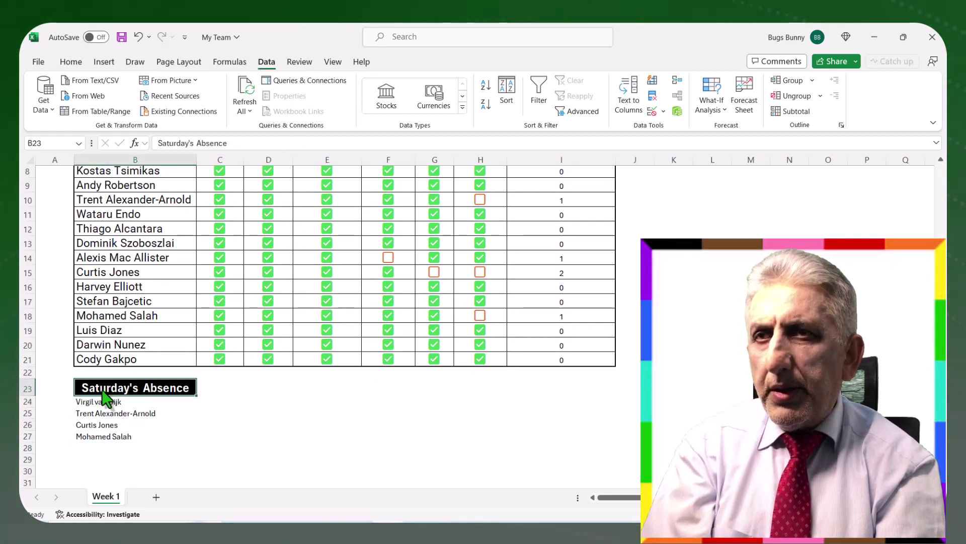
pyautogui.moveTo(100, 403); pyautogui.dragTo(106, 423)
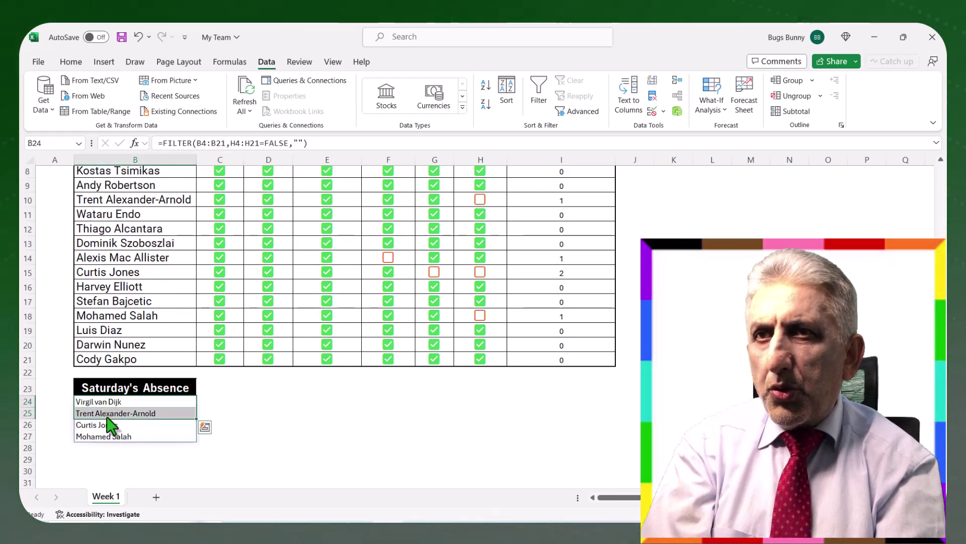
pyautogui.click(126, 459)
pyautogui.click(109, 390)
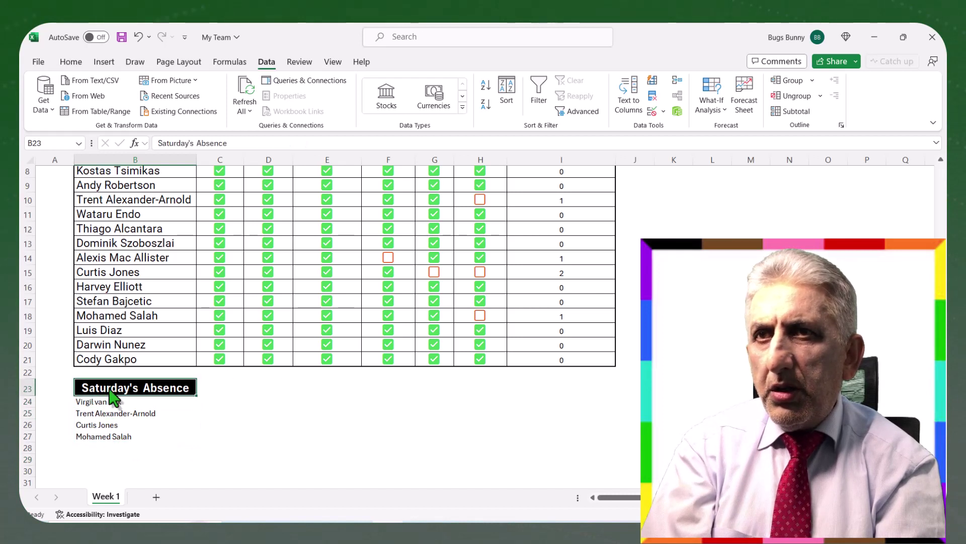
pyautogui.click(112, 403)
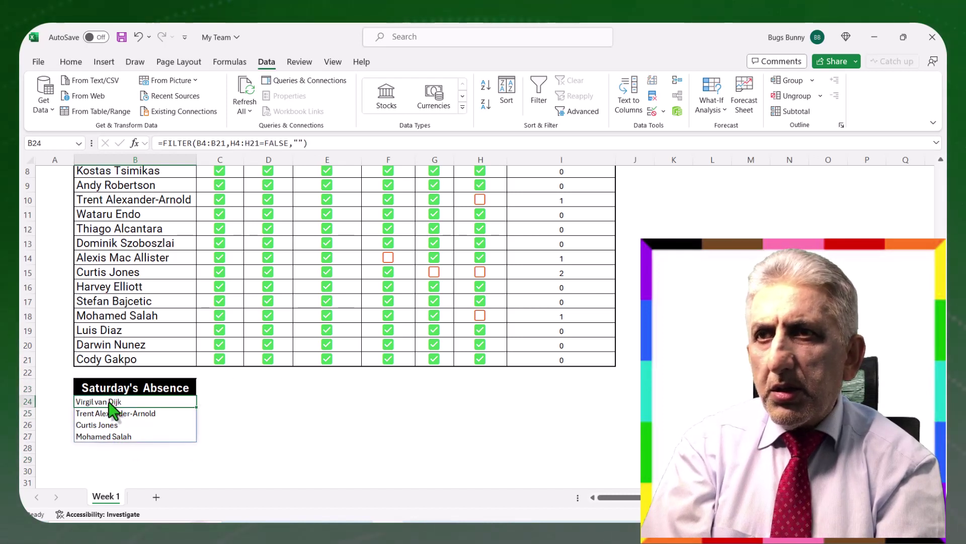
pyautogui.moveTo(112, 394); pyautogui.dragTo(117, 441)
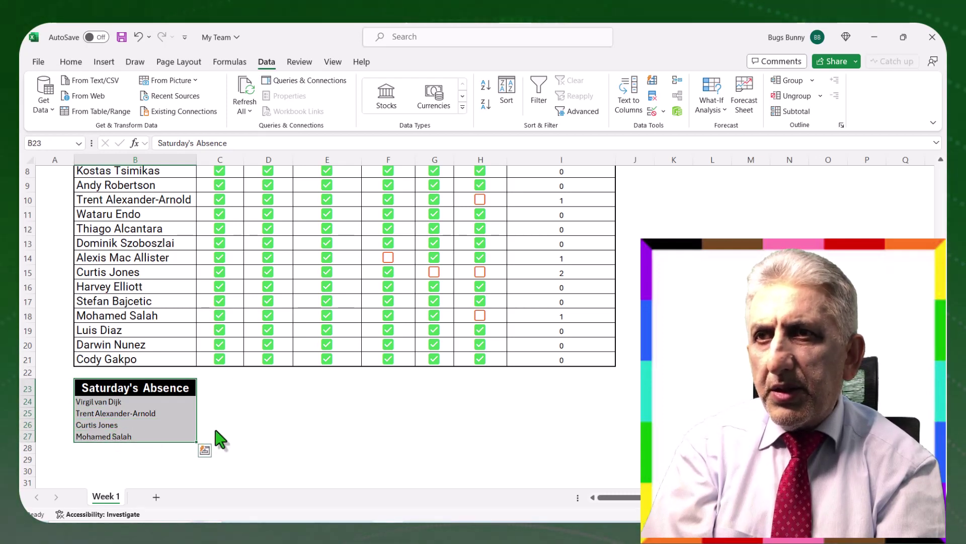
# - Tick the empty Saturday checkboxes in H18, H15, H10 and H6 to test the absence list
pyautogui.click(482, 316)
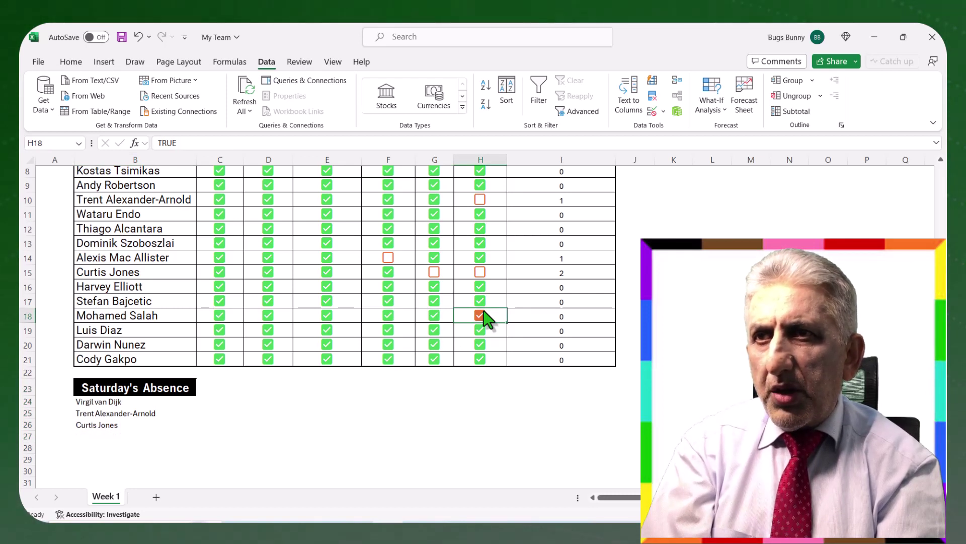
pyautogui.click(481, 273)
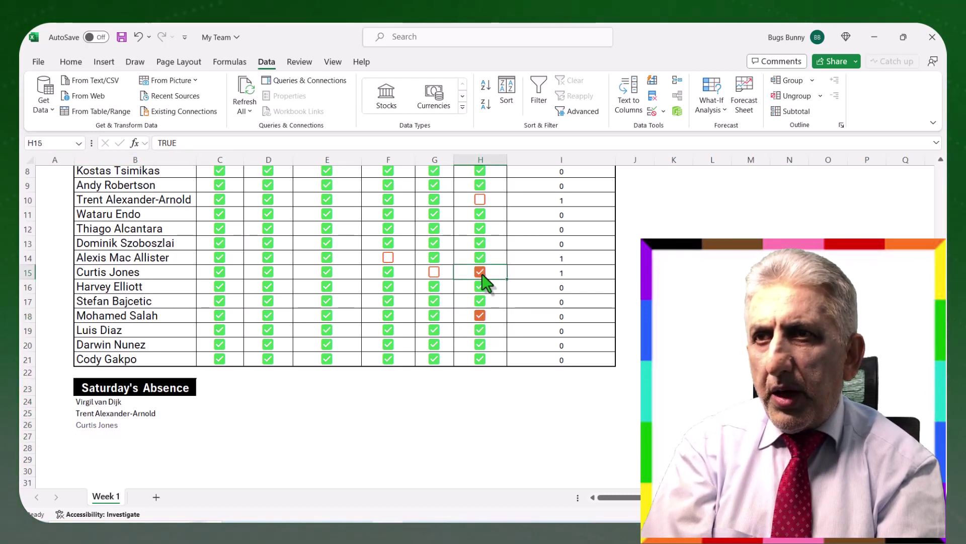
pyautogui.click(481, 200)
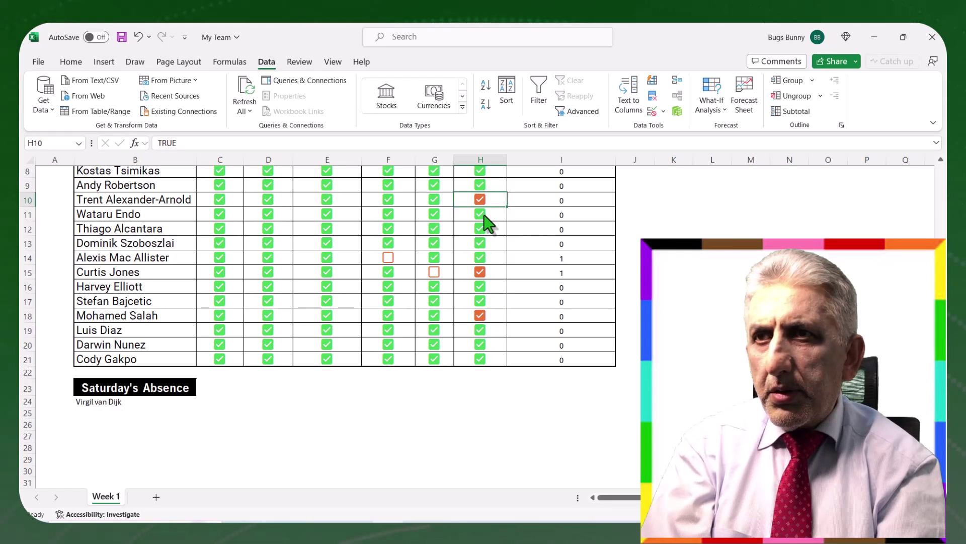
pyautogui.scroll(1, 486, 221)
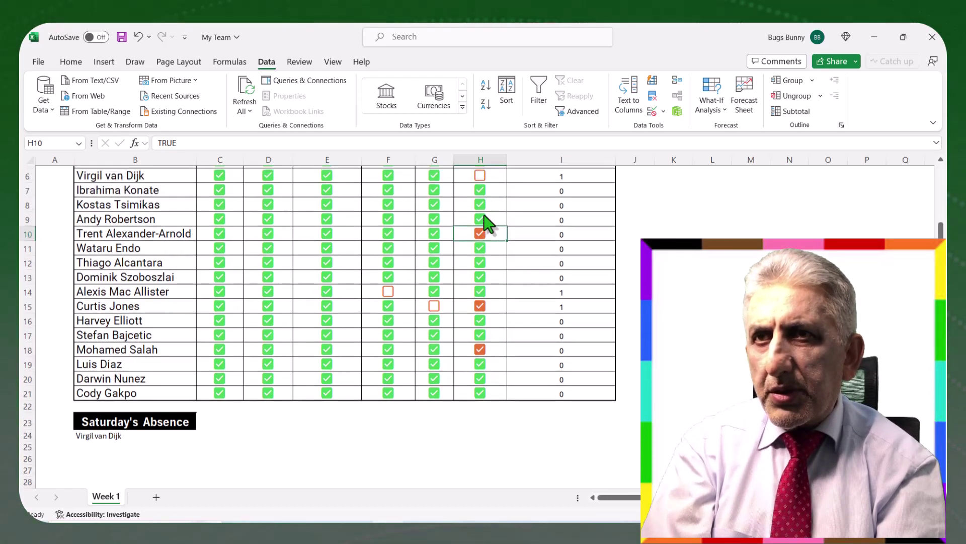
pyautogui.click(481, 177)
# - Untick the Saturday checkboxes in H6, H10 and H15 again
pyautogui.click(480, 177)
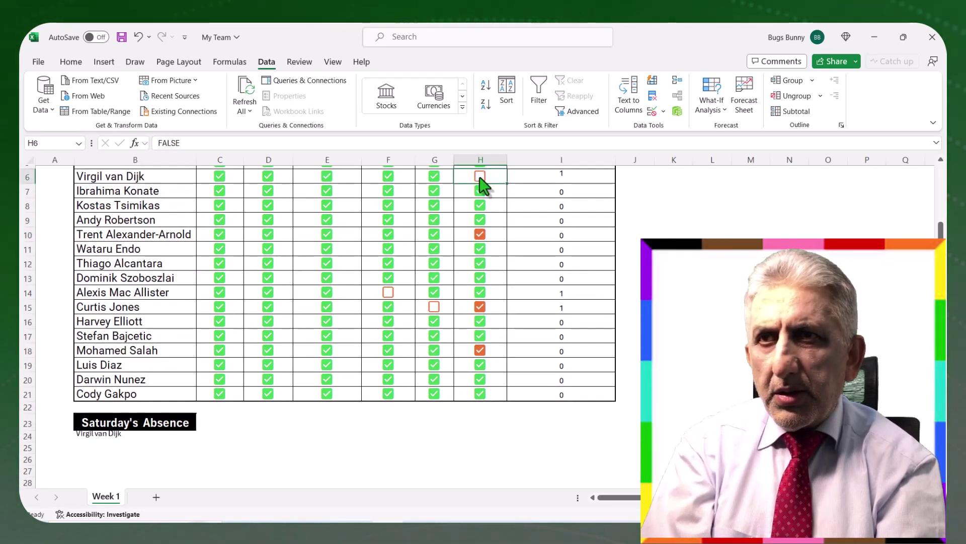
pyautogui.click(480, 234)
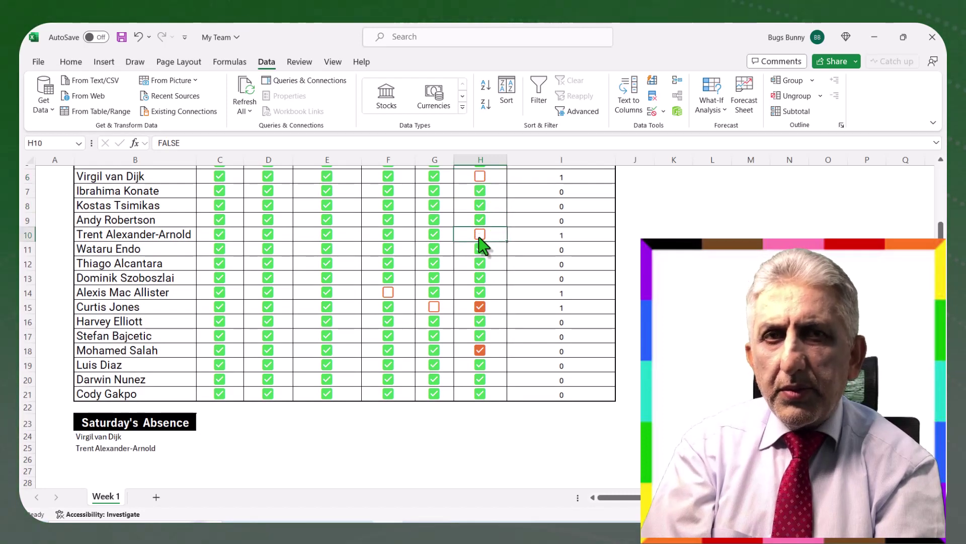
pyautogui.click(481, 306)
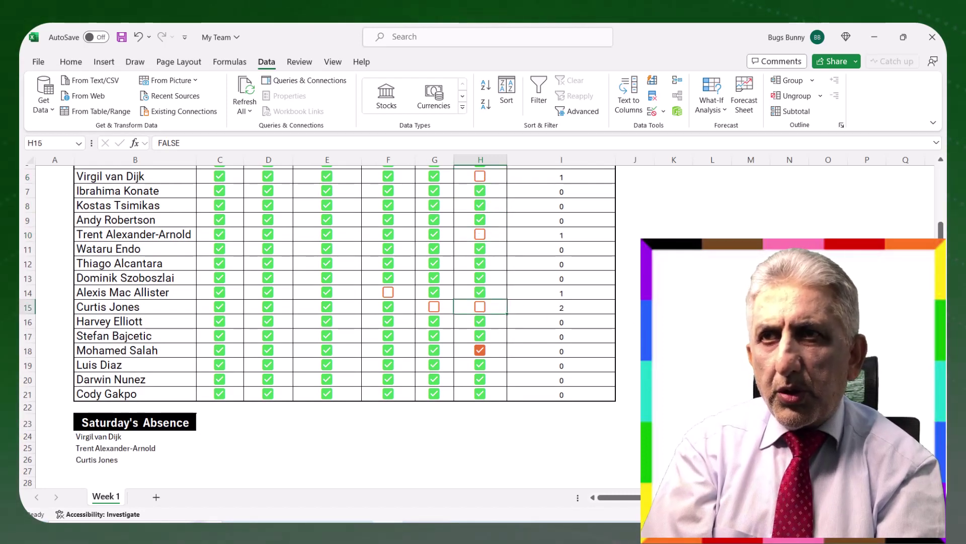
# - Delete the contents of the checkbox range C4:H21 and check the Saturday's Absence list below the table
pyautogui.scroll(2, 344, 320)
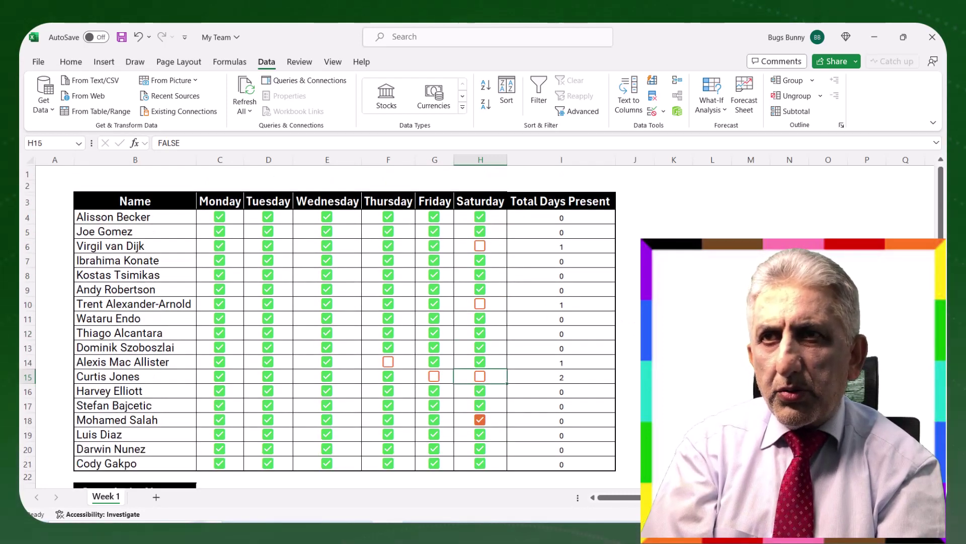
pyautogui.click(213, 222)
pyautogui.moveTo(261, 223); pyautogui.dragTo(482, 462)
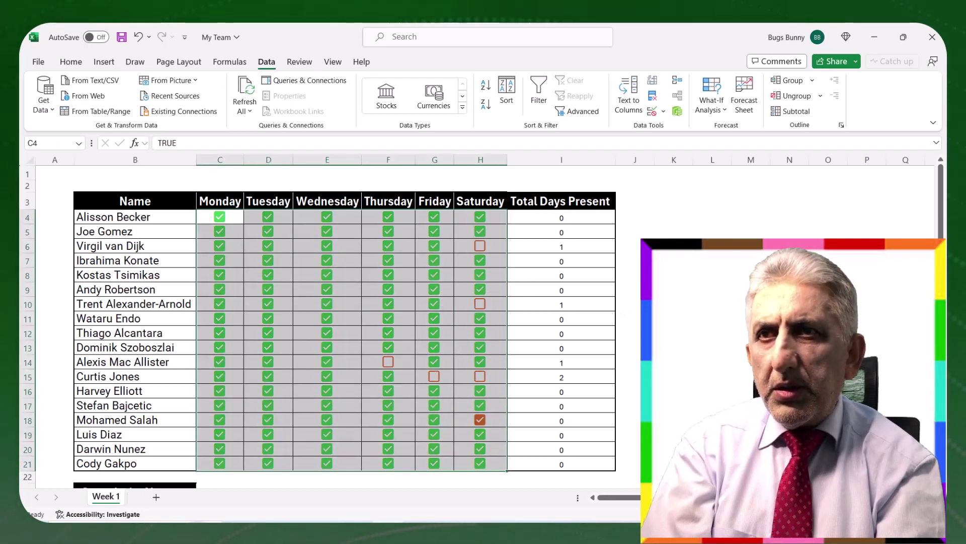
pyautogui.press('Delete')
pyautogui.scroll(-1, 479, 410)
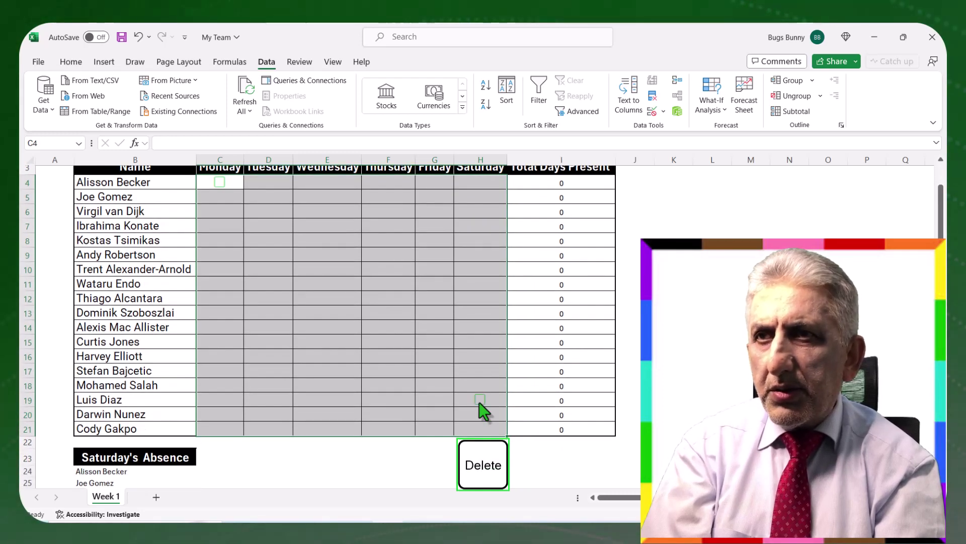
pyautogui.scroll(-4, 196, 433)
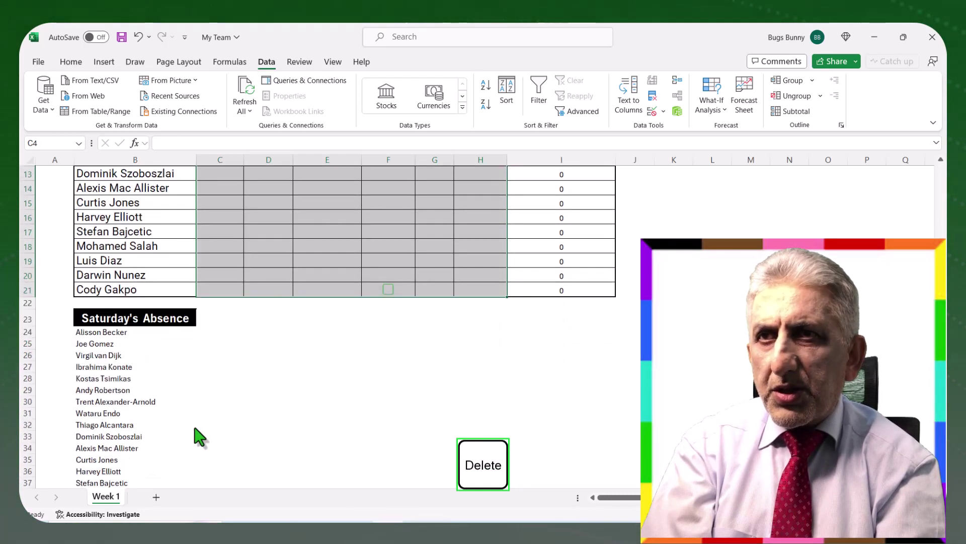
pyautogui.scroll(-2, 199, 436)
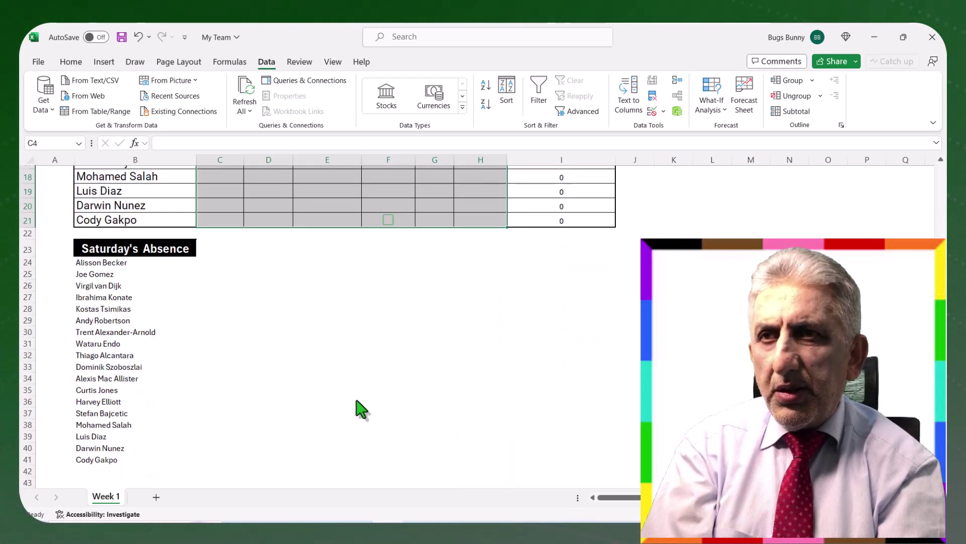
pyautogui.scroll(6, 377, 406)
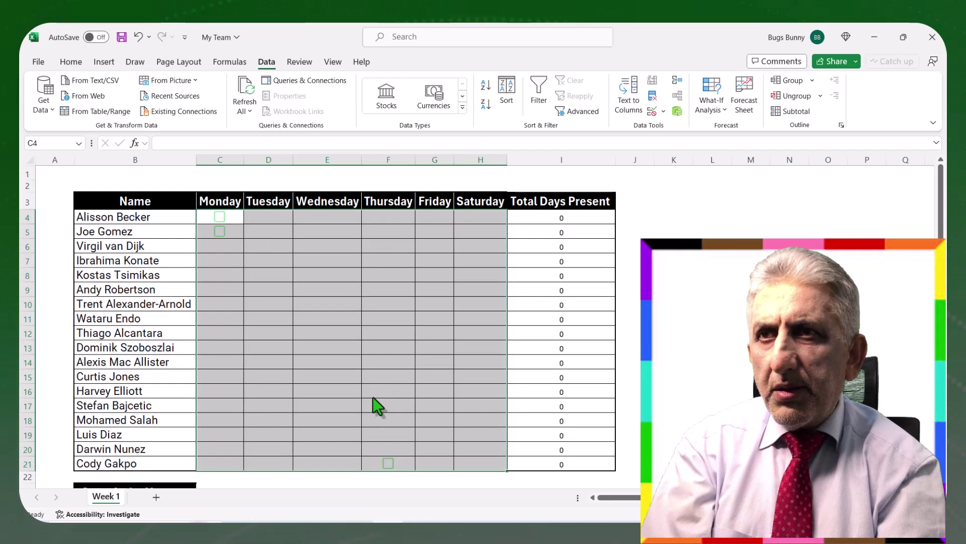
# - Remove the checkboxes and formatting from C4:H21 with Clear All
pyautogui.click(214, 224)
pyautogui.moveTo(214, 224); pyautogui.dragTo(495, 473)
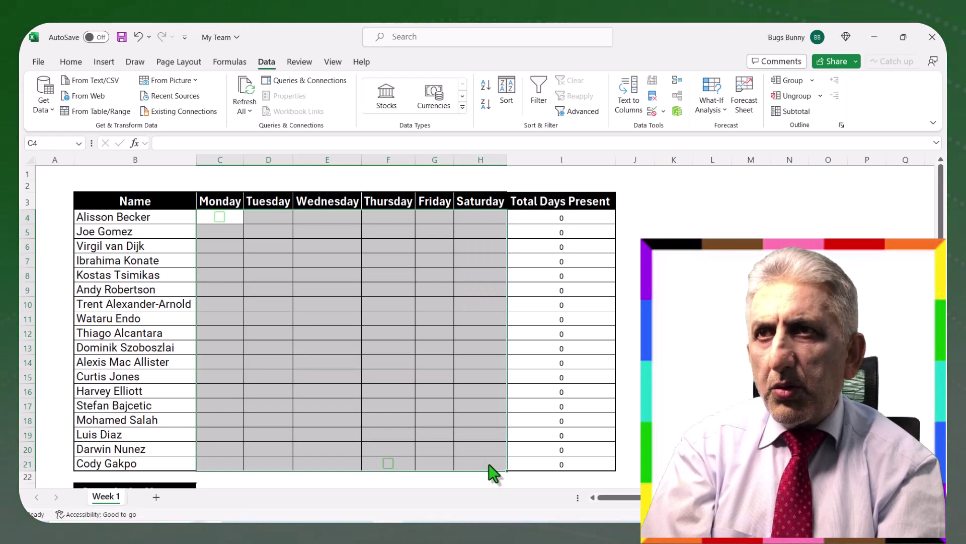
pyautogui.click(75, 63)
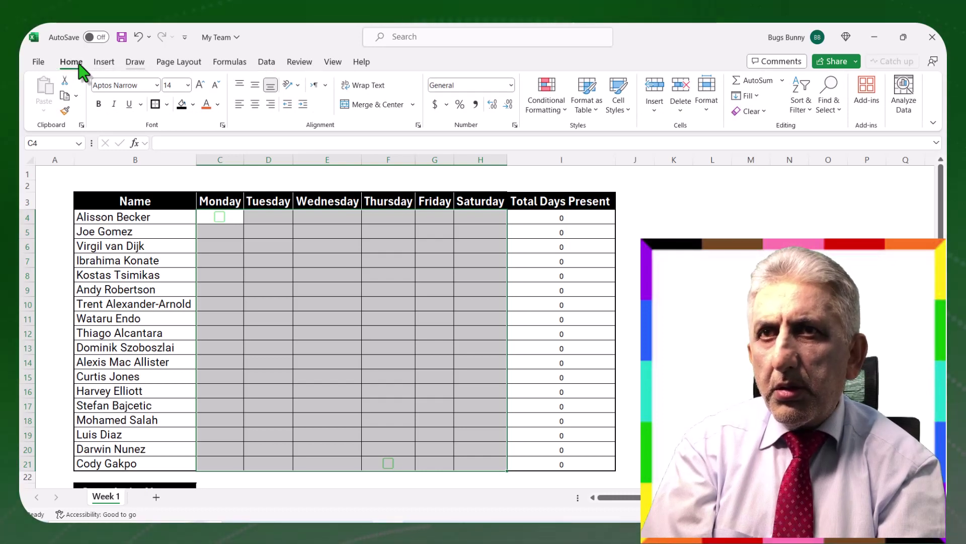
pyautogui.click(765, 111)
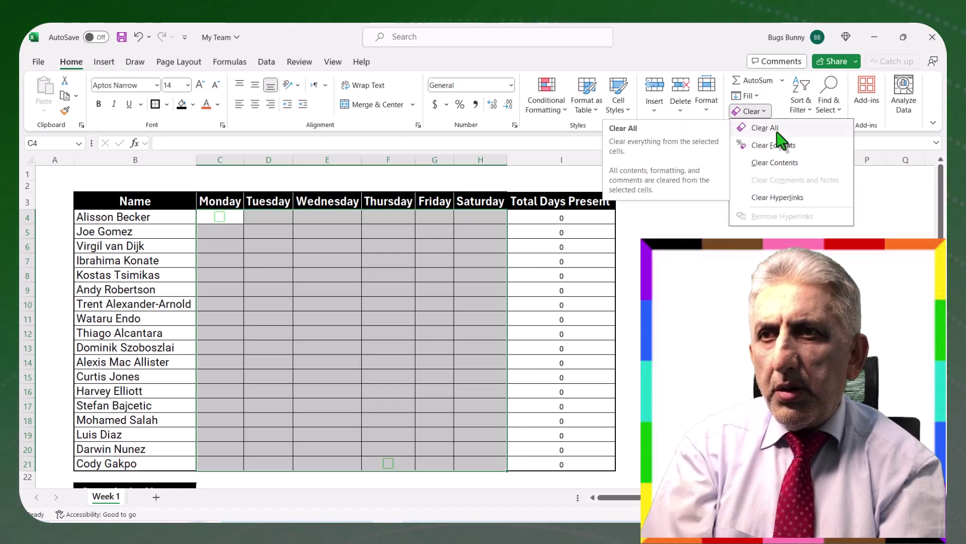
pyautogui.click(777, 132)
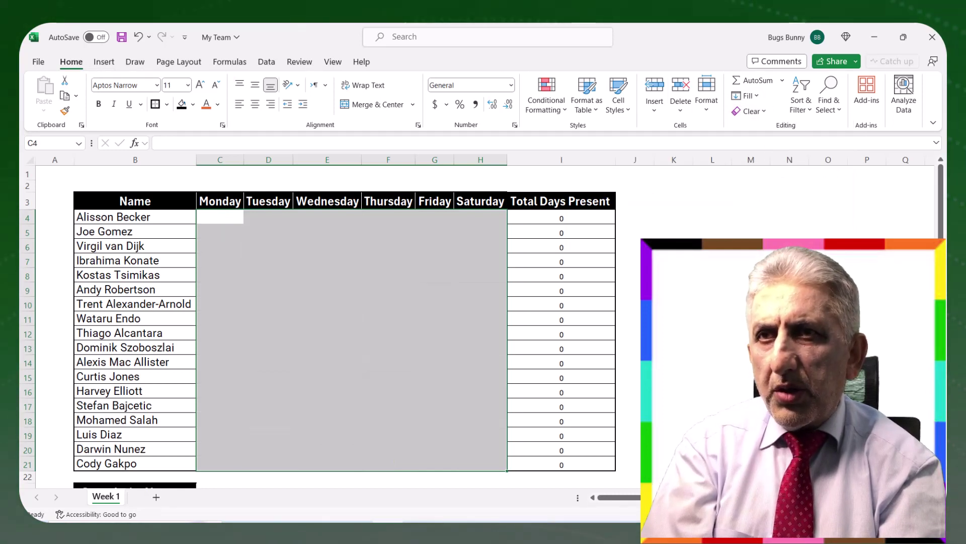
pyautogui.scroll(-2, 352, 322)
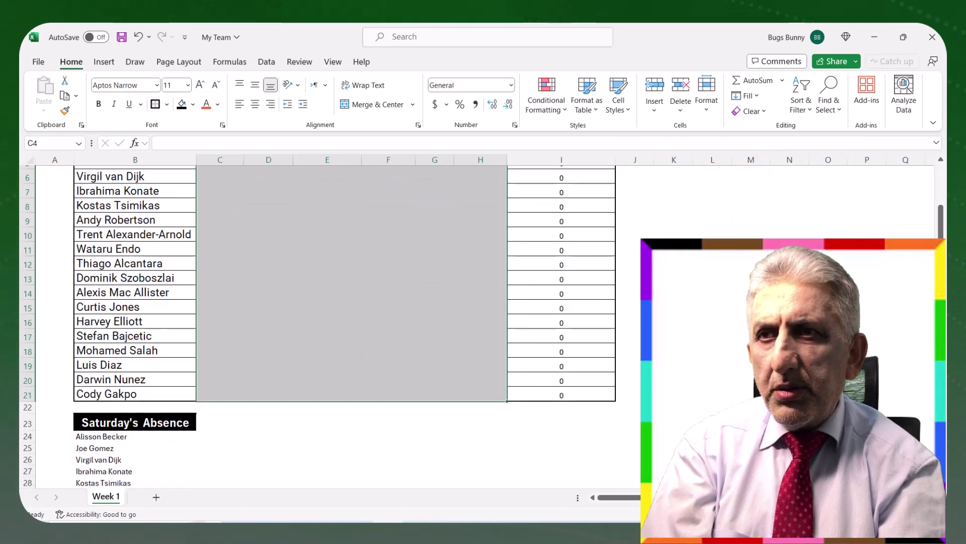
pyautogui.click(478, 428)
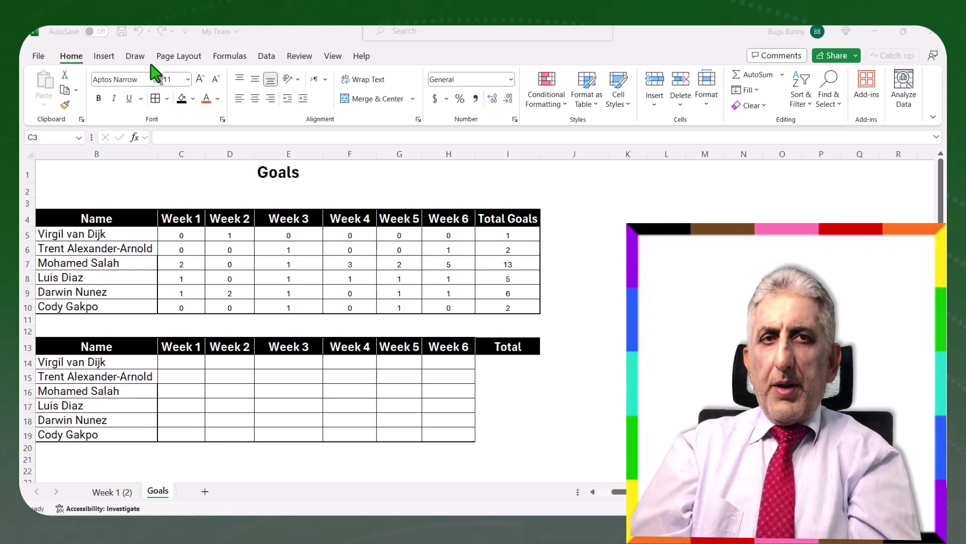
# - Insert cell checkboxes in C3:I3 above the Week 1 to Total Goals headers on the Goals sheet
pyautogui.click(177, 203)
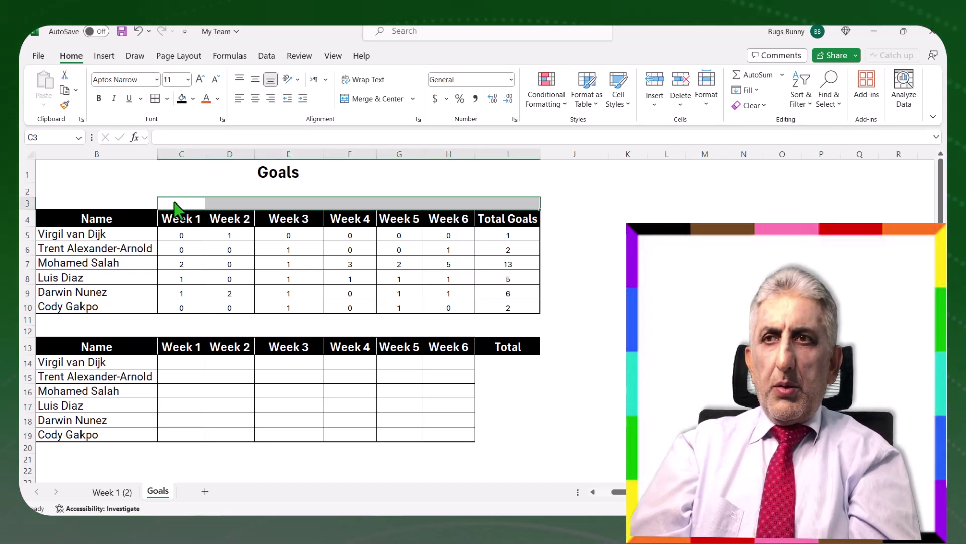
pyautogui.click(177, 204)
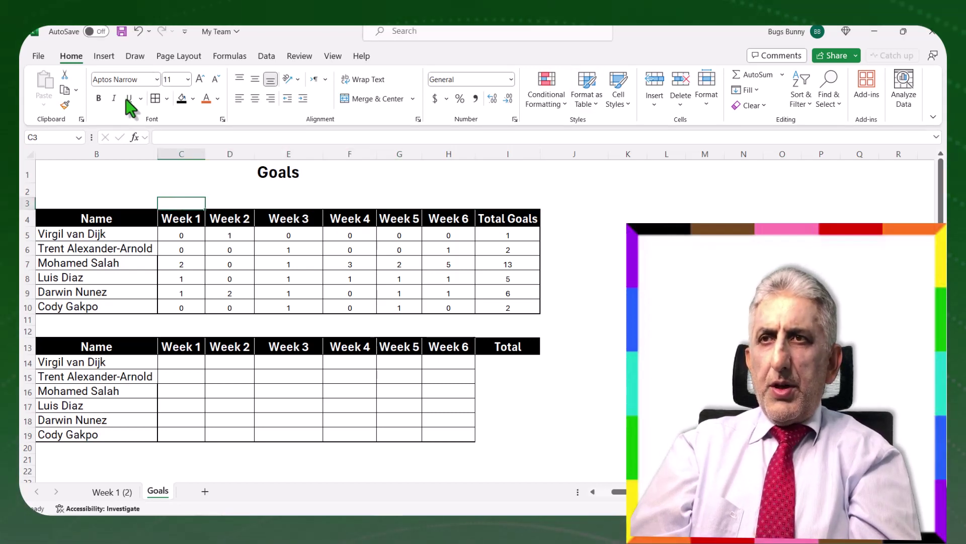
pyautogui.click(104, 56)
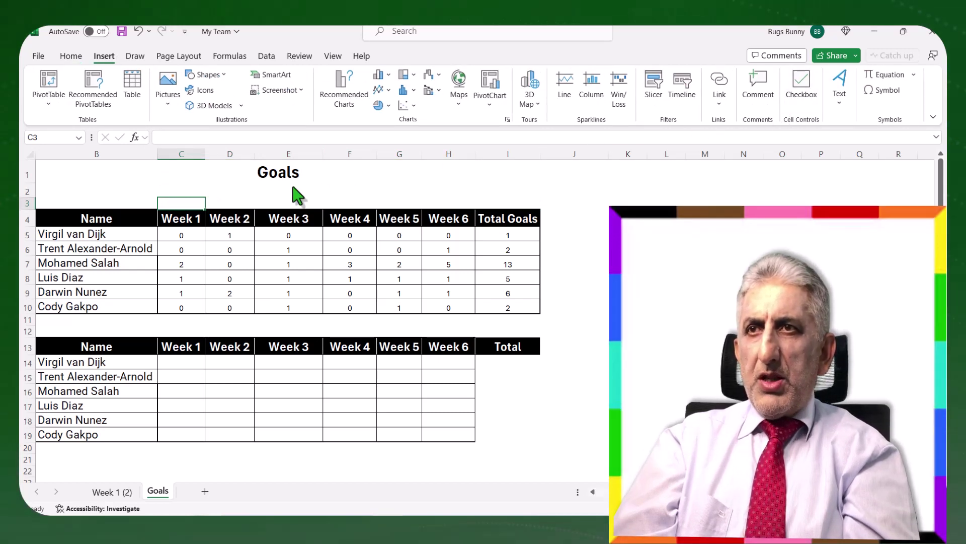
pyautogui.moveTo(190, 206); pyautogui.dragTo(498, 208)
pyautogui.click(800, 84)
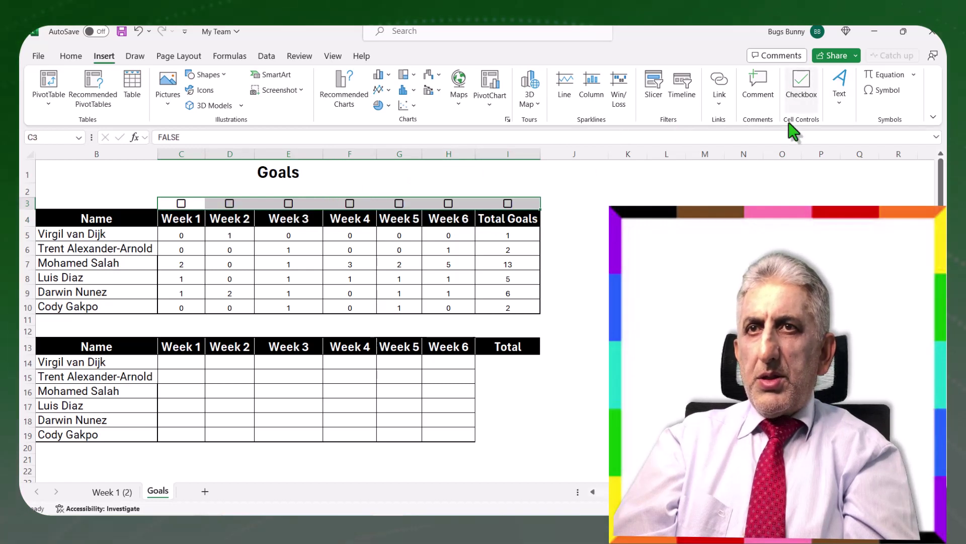
pyautogui.click(782, 202)
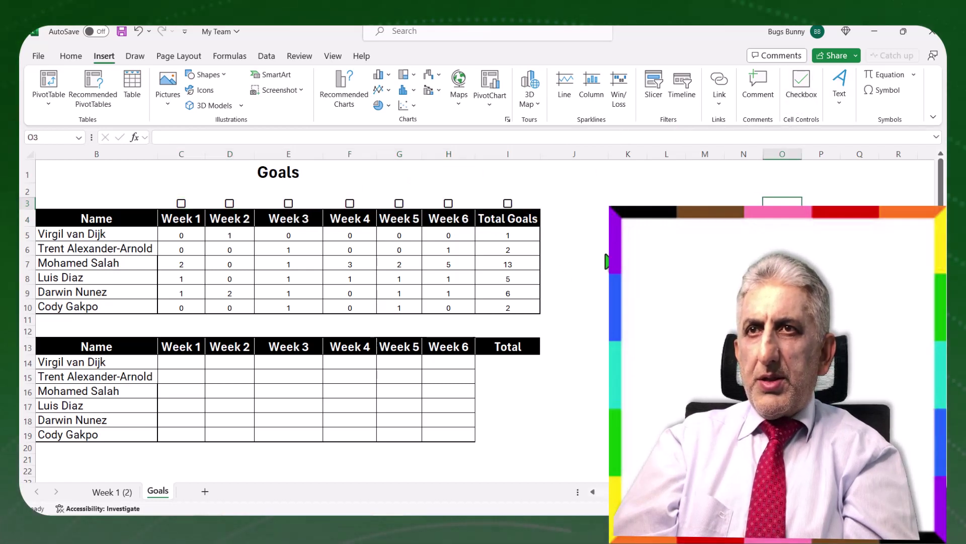
# - Insert the IFS function in C14 and set its first logical test to C3=True
pyautogui.click(182, 366)
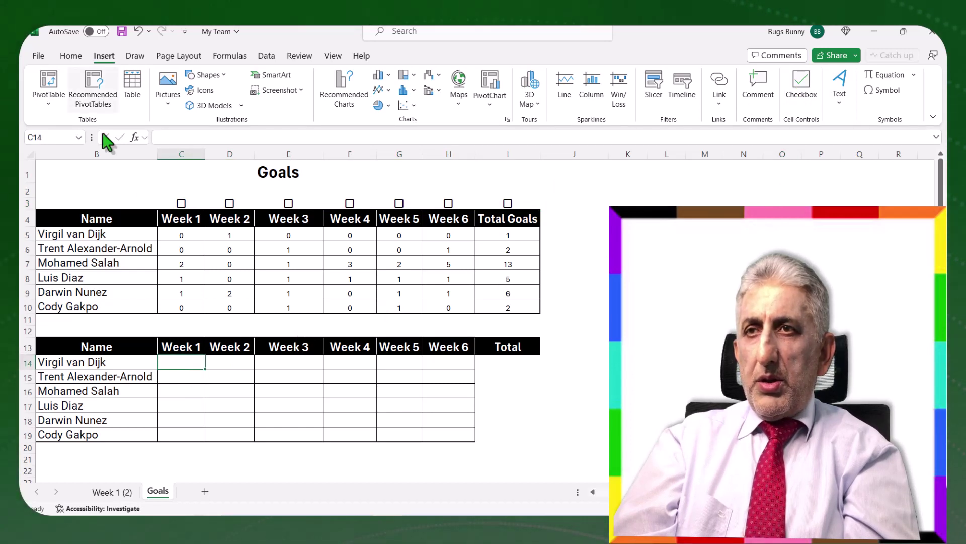
pyautogui.click(71, 56)
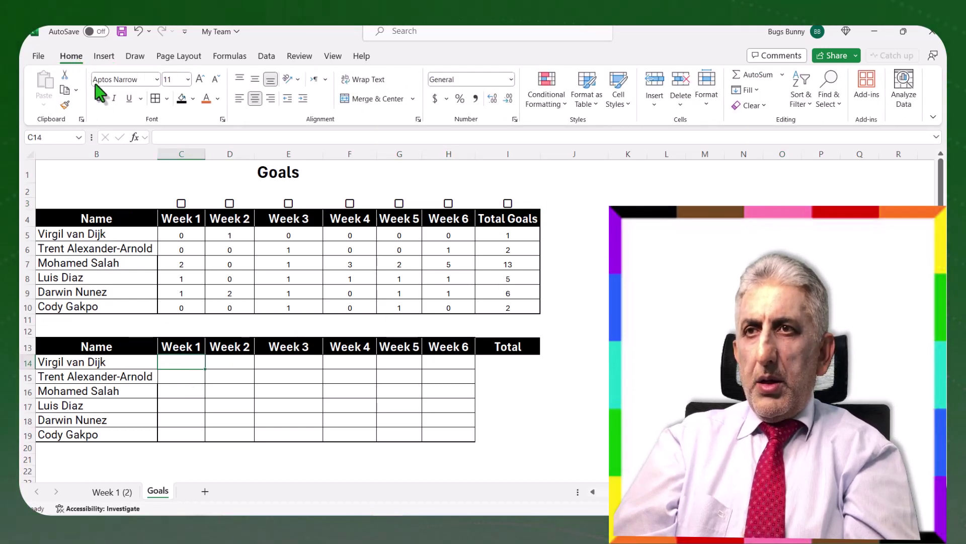
pyautogui.click(134, 138)
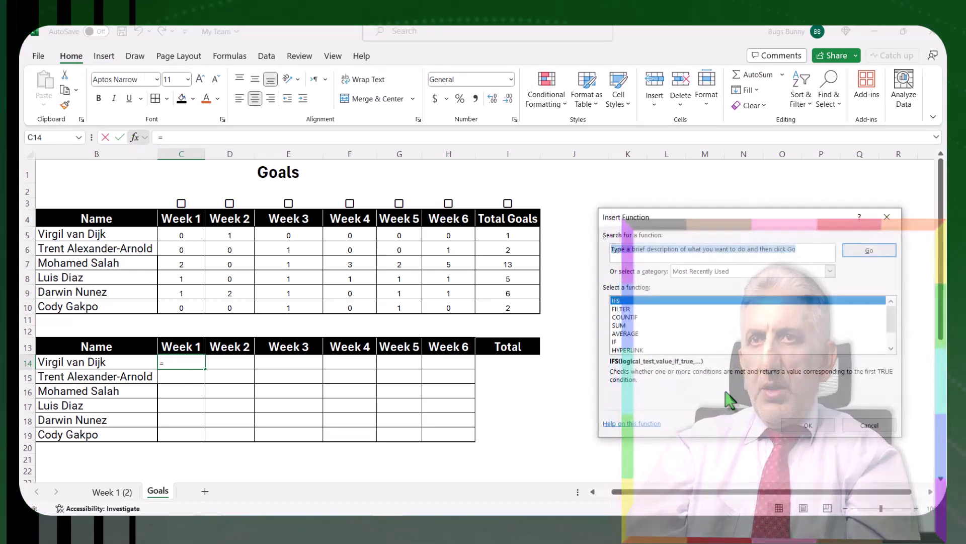
pyautogui.click(808, 424)
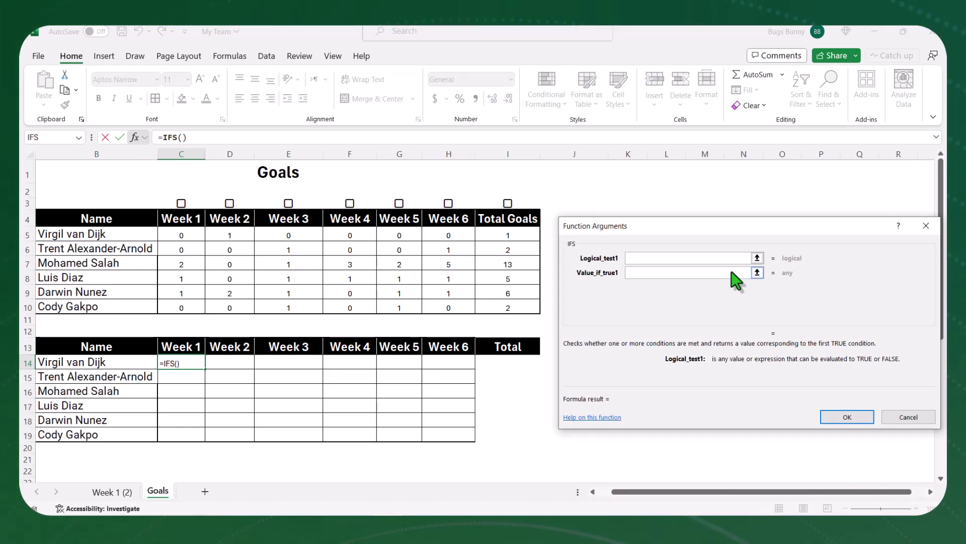
pyautogui.click(196, 204)
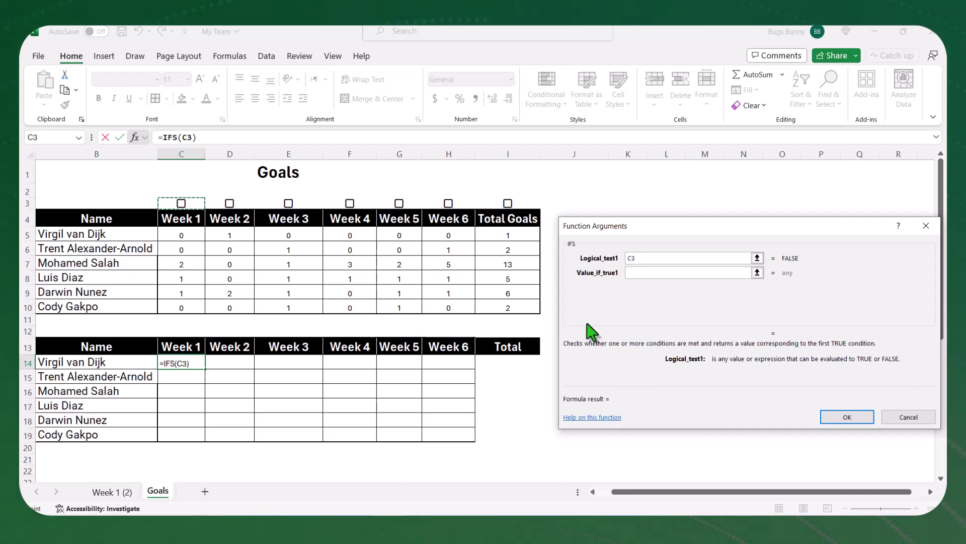
pyautogui.write('=True')
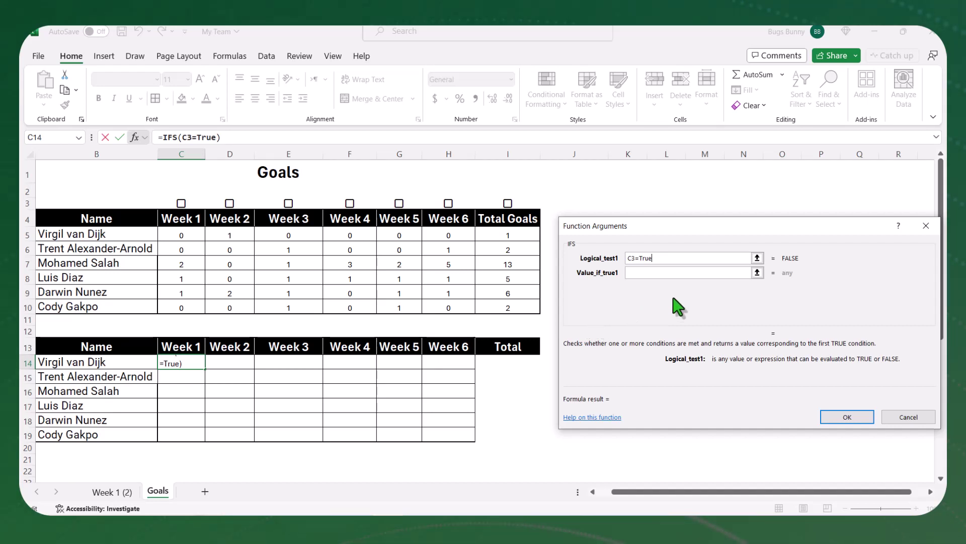
# - Set the IFS formula's first value if true to C5:C10 and enter the formula in C14
pyautogui.click(757, 272)
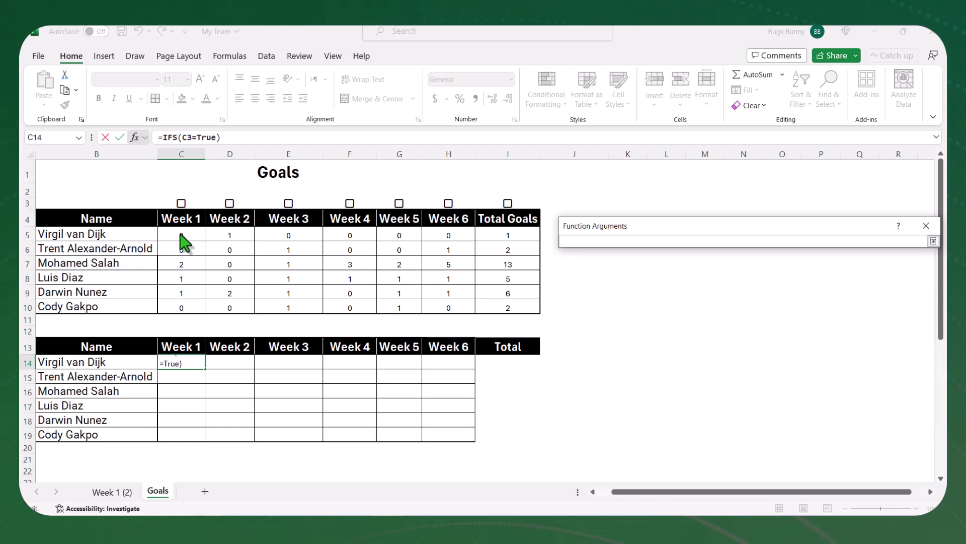
pyautogui.moveTo(182, 234); pyautogui.dragTo(185, 307)
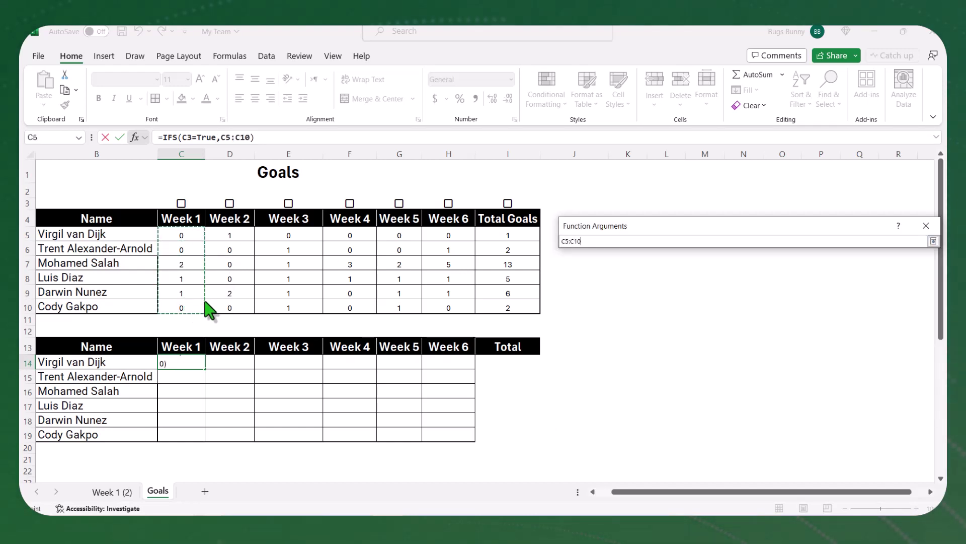
pyautogui.click(933, 241)
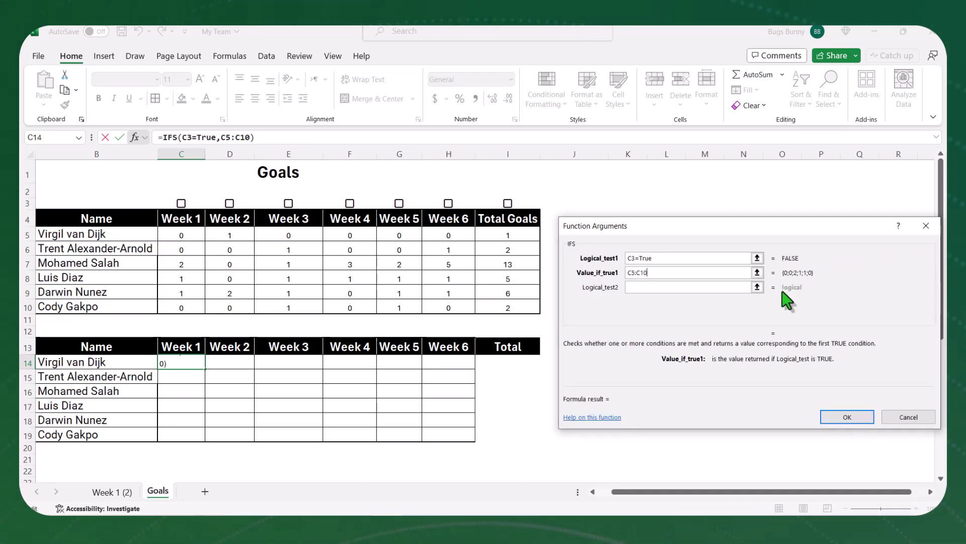
pyautogui.click(848, 418)
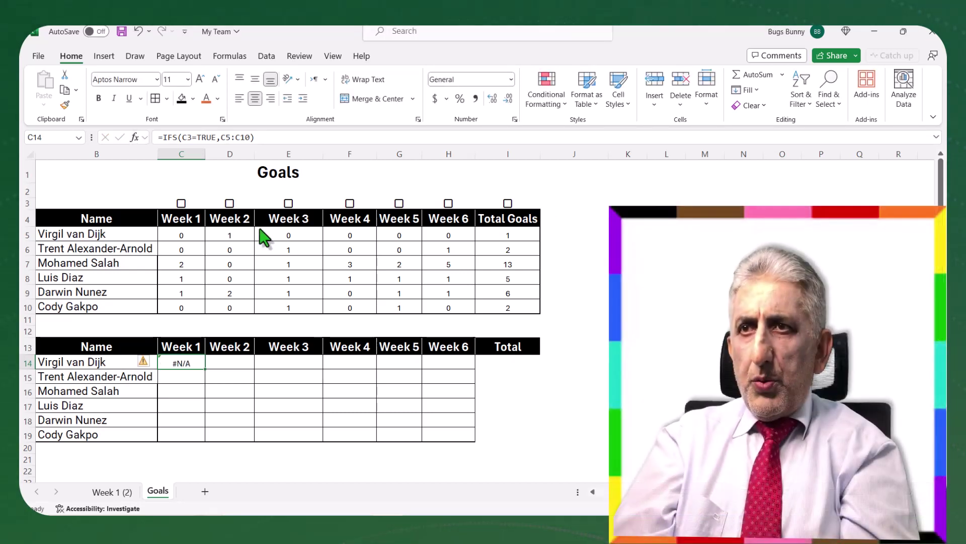
# - Test the Week 1 and Week 2 checkboxes in C3 and D3 by ticking and clearing each one
pyautogui.click(182, 203)
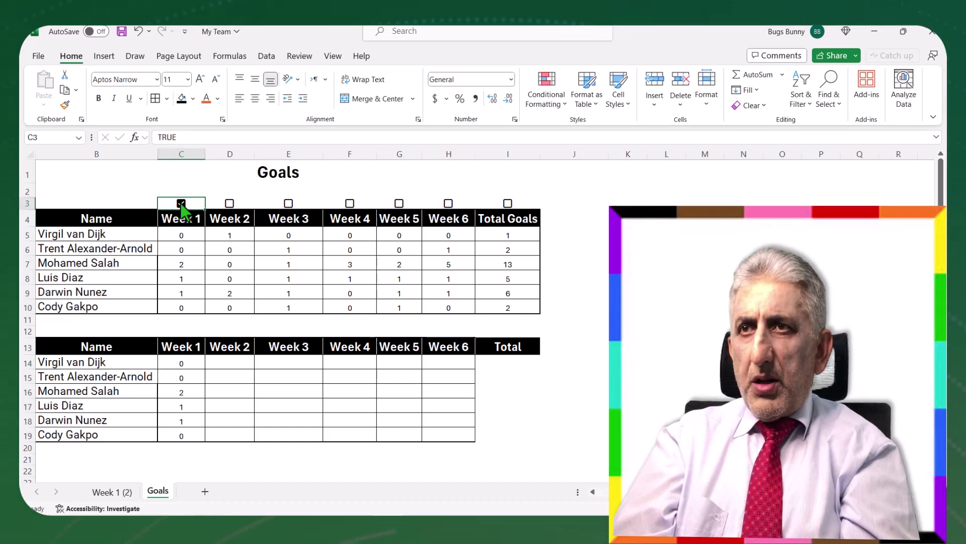
pyautogui.click(182, 204)
pyautogui.click(230, 204)
pyautogui.click(230, 204)
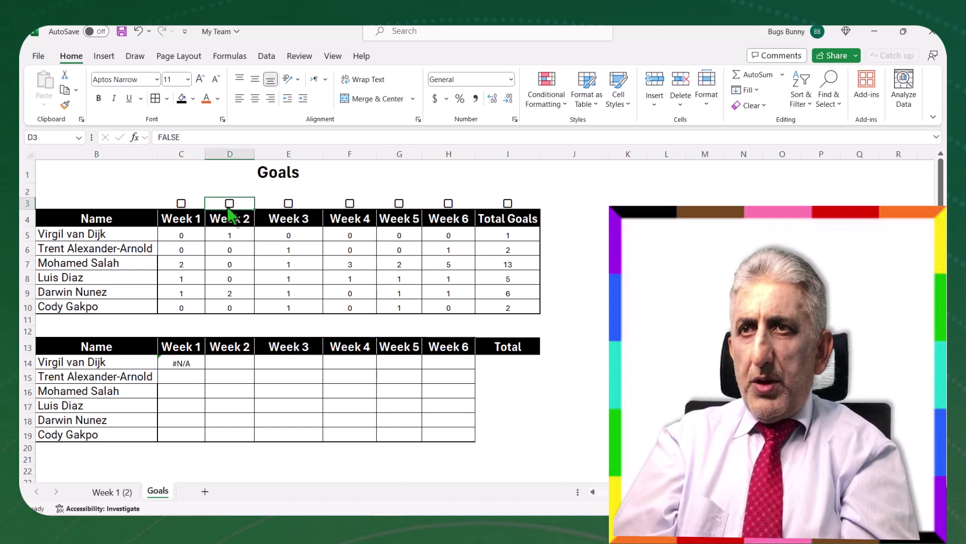
# - Fill the IFS formula from C14 across the Virgil van Dijk row to I14
pyautogui.click(176, 365)
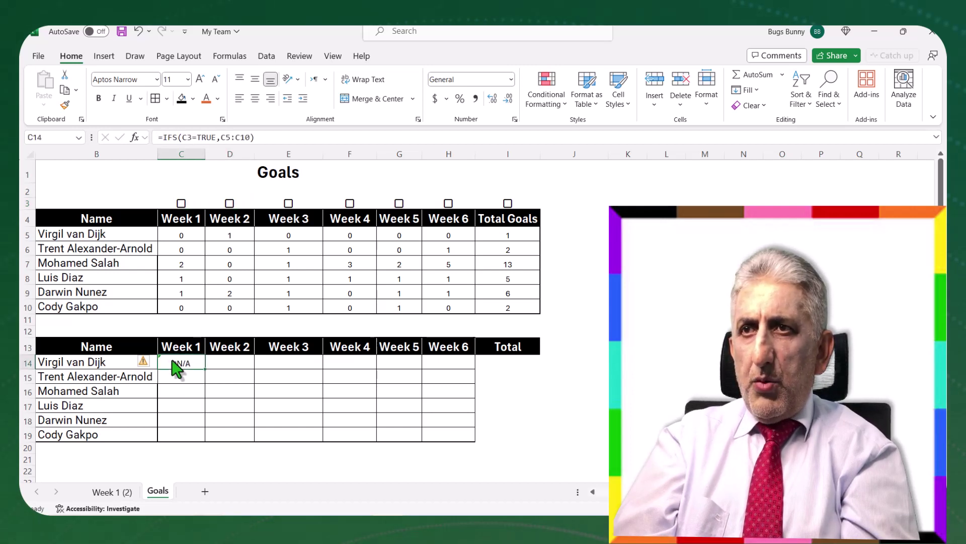
pyautogui.moveTo(205, 369); pyautogui.dragTo(515, 377)
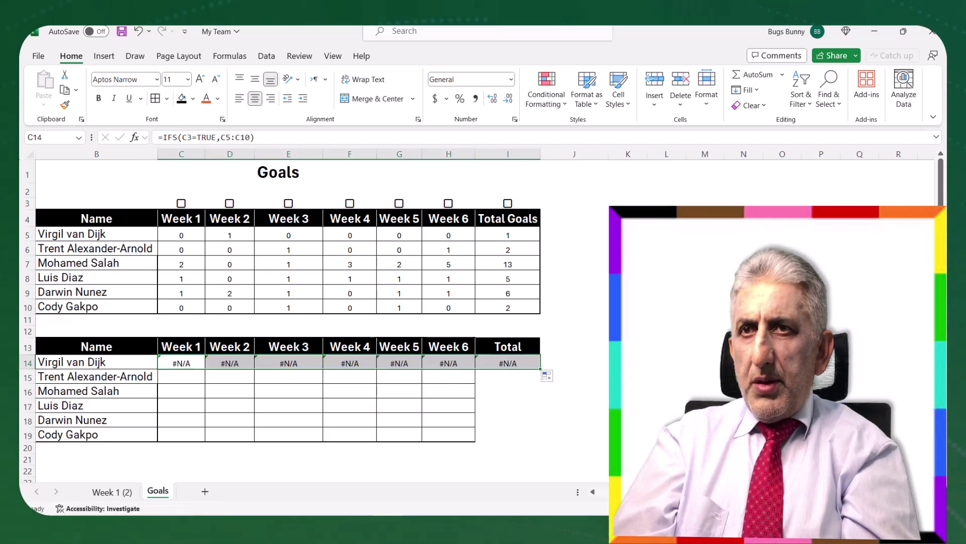
# - Copy the formatting of H15 to the Total results in I14:I19, ticking the Total Goals checkbox only while formatting
pyautogui.click(508, 204)
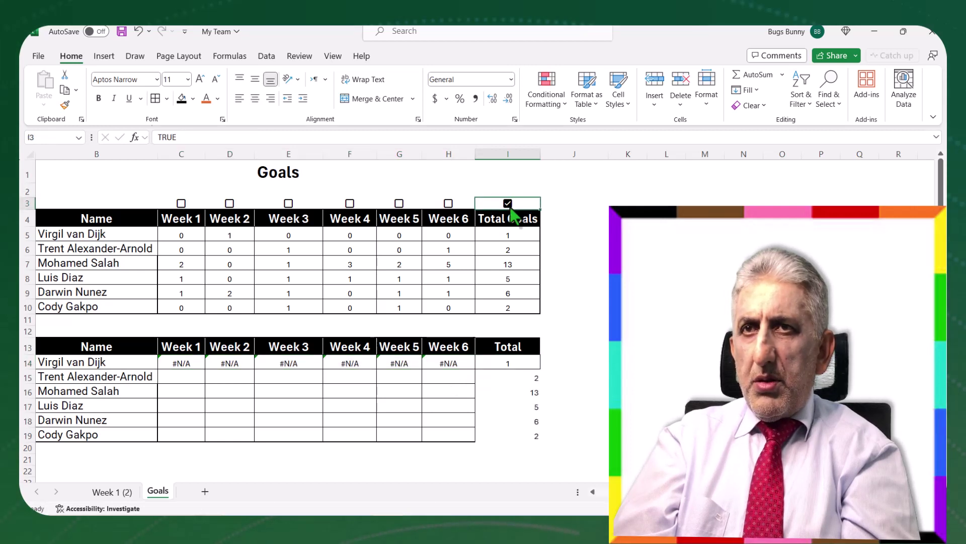
pyautogui.moveTo(516, 365); pyautogui.dragTo(511, 436)
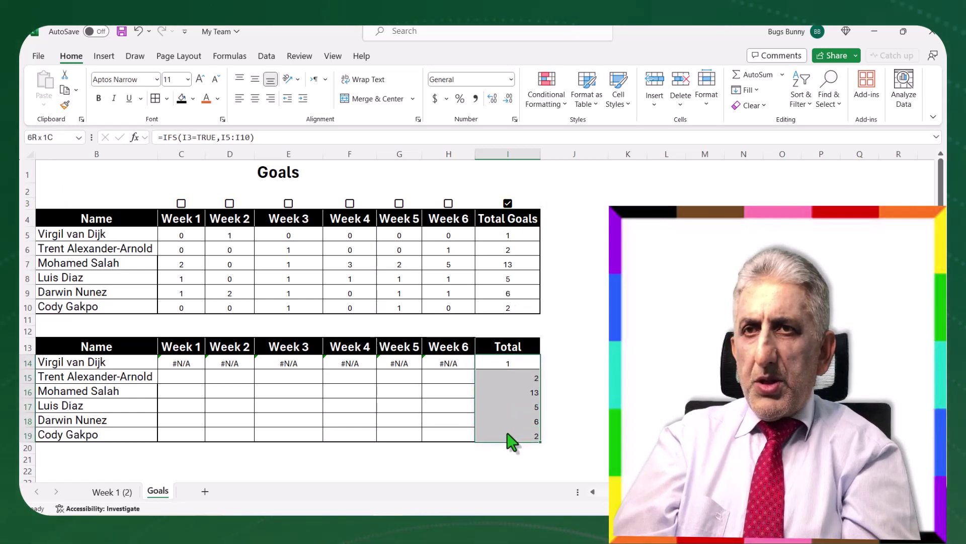
pyautogui.click(442, 377)
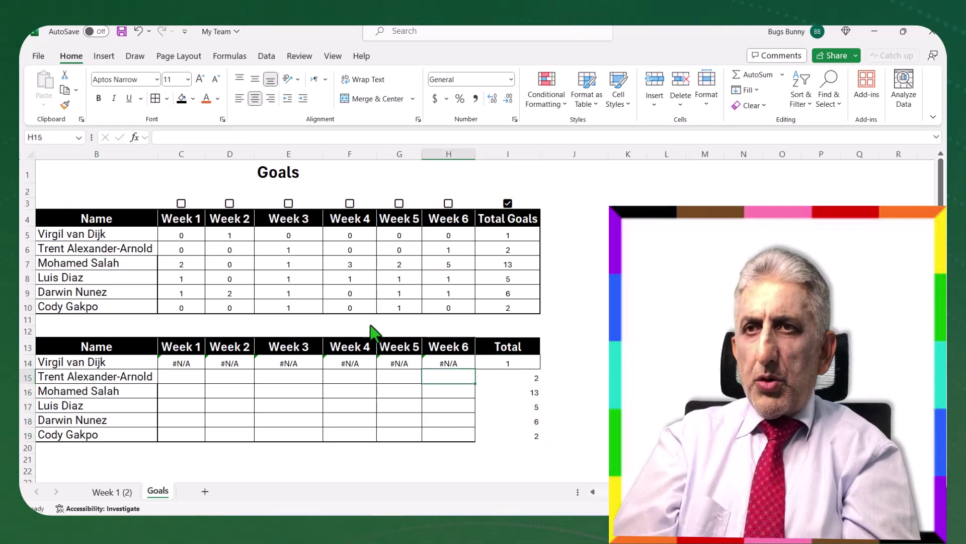
pyautogui.click(64, 105)
pyautogui.moveTo(500, 367); pyautogui.dragTo(510, 446)
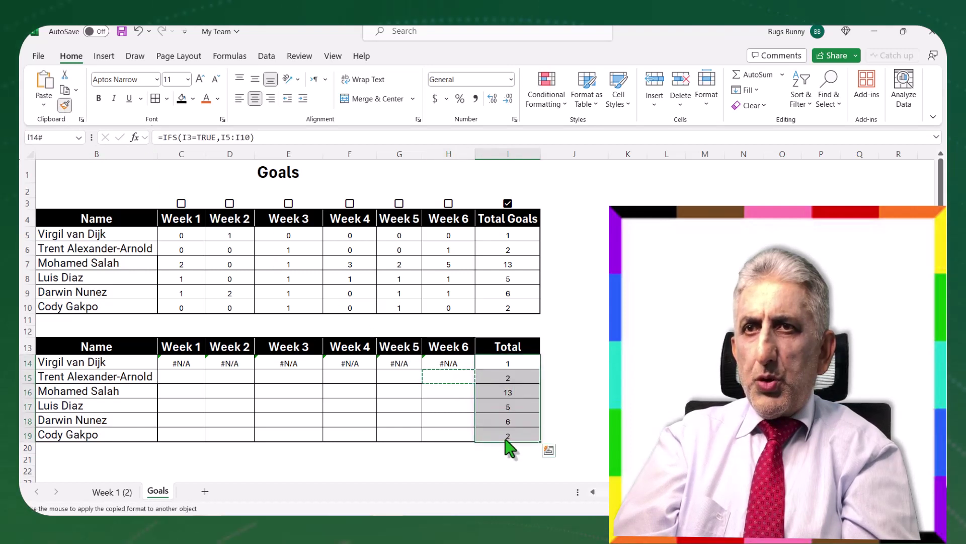
pyautogui.click(65, 105)
pyautogui.click(278, 383)
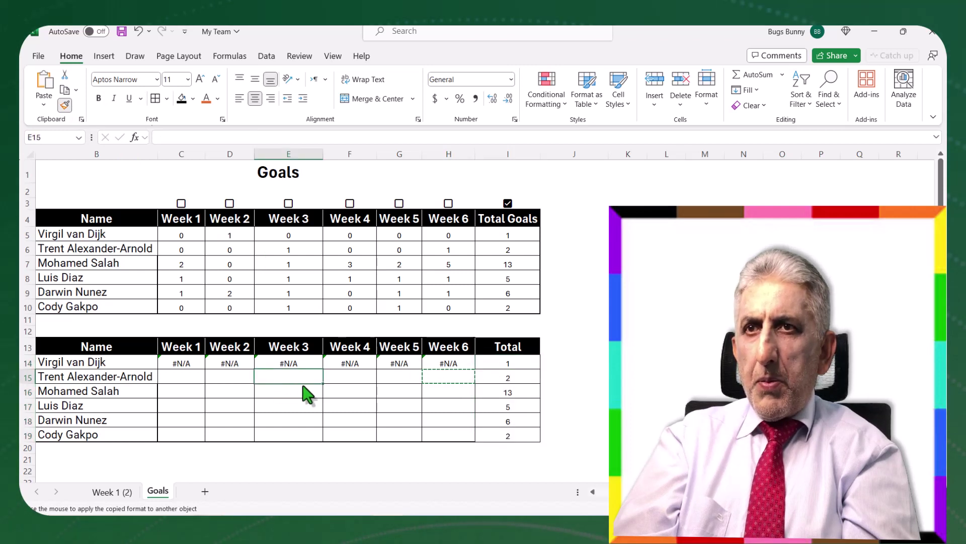
pyautogui.press('Escape')
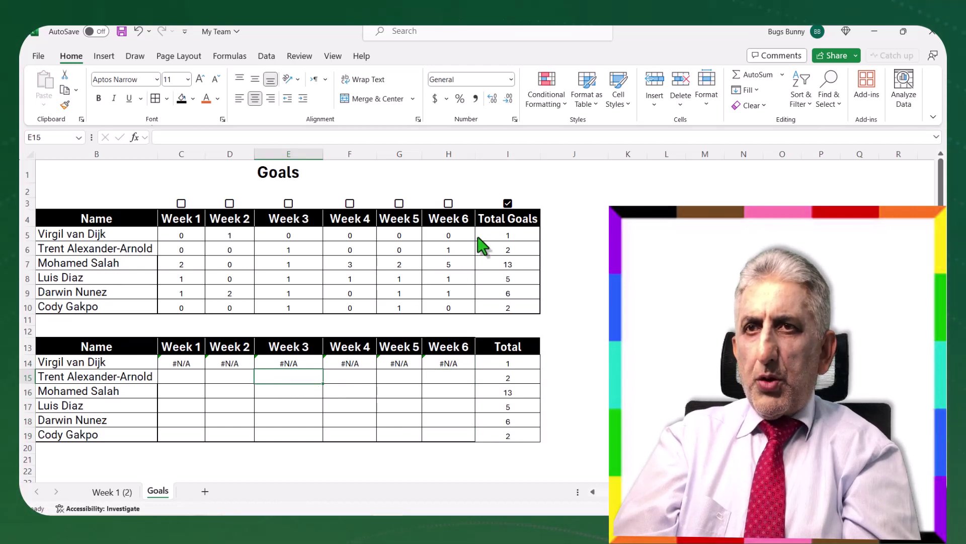
pyautogui.click(508, 204)
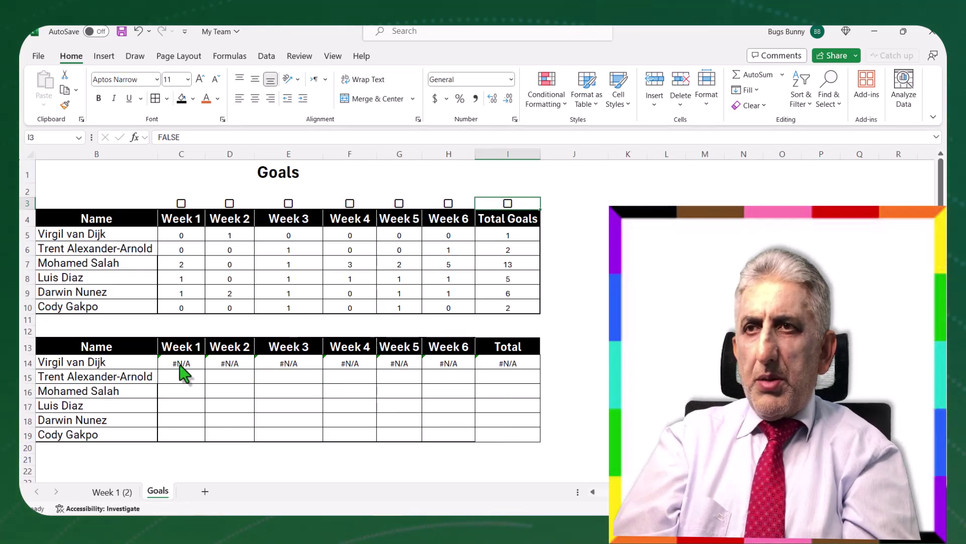
# - Insert a 3-D clustered column chart from B13:I19 and place it beside the tables, starting in column J
pyautogui.moveTo(59, 351)
pyautogui.mouseDown()
pyautogui.moveTo(126, 367)
pyautogui.moveTo(466, 390)
pyautogui.moveTo(505, 406)
pyautogui.moveTo(511, 443)
pyautogui.mouseUp()
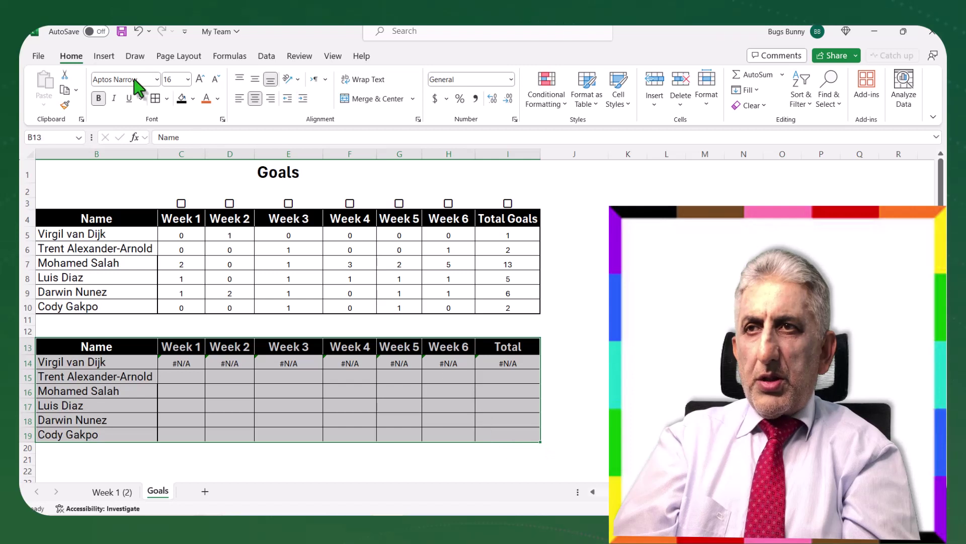
pyautogui.click(104, 57)
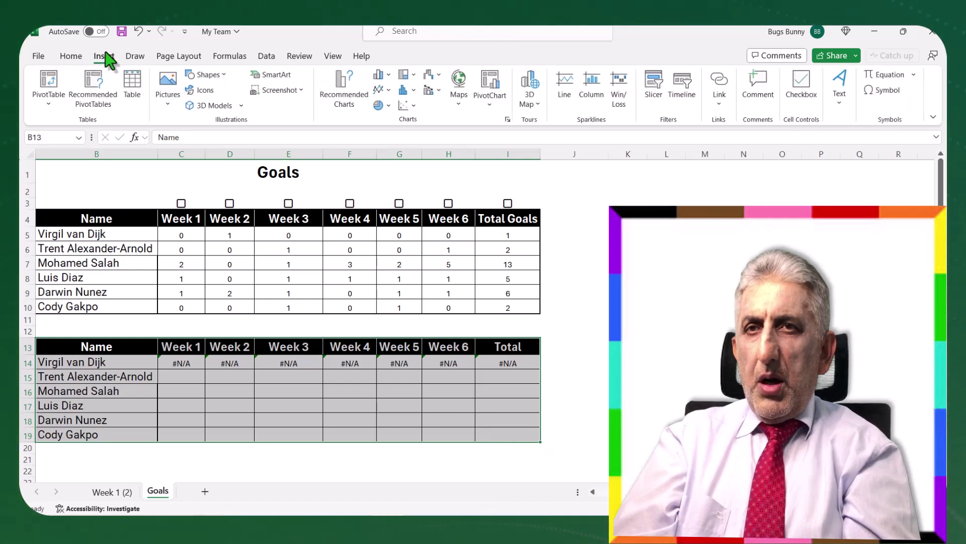
pyautogui.click(388, 77)
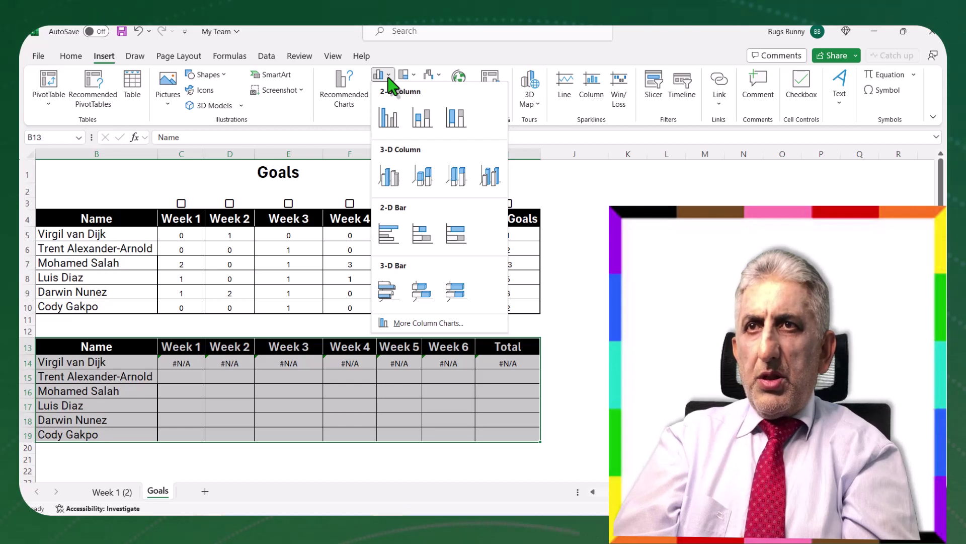
pyautogui.click(388, 183)
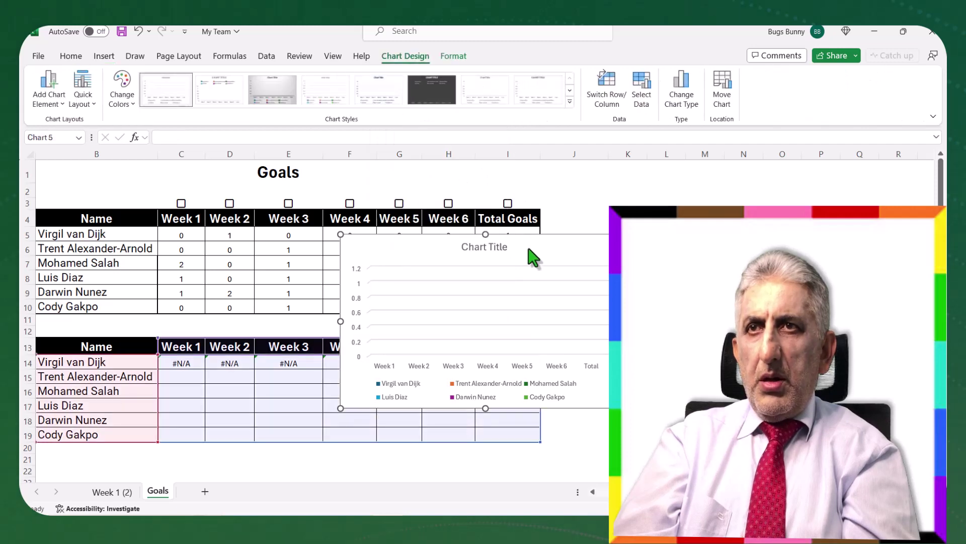
pyautogui.moveTo(538, 260); pyautogui.dragTo(753, 244)
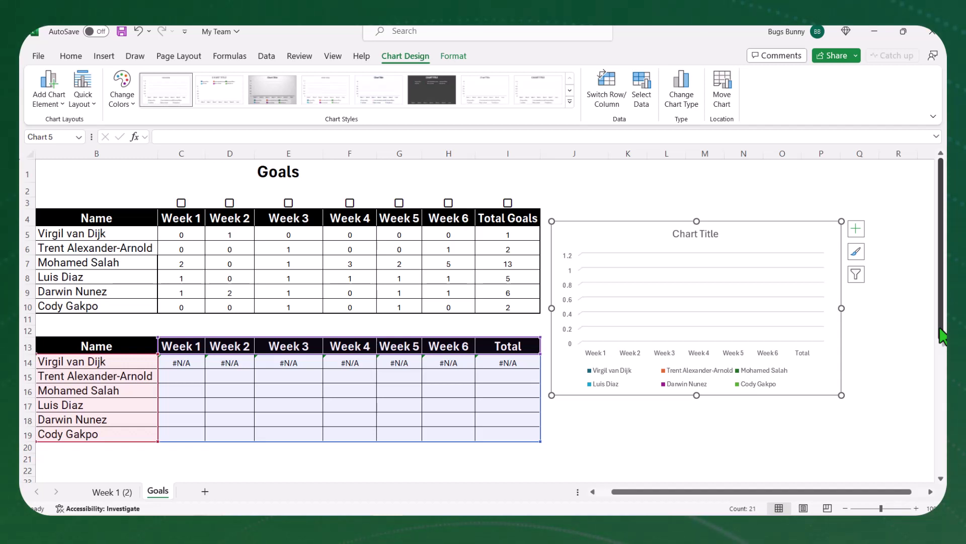
# - Tick the Week 1 to Week 6 checkboxes in C3:H3, trying Total Goals on and off along the way
pyautogui.click(182, 203)
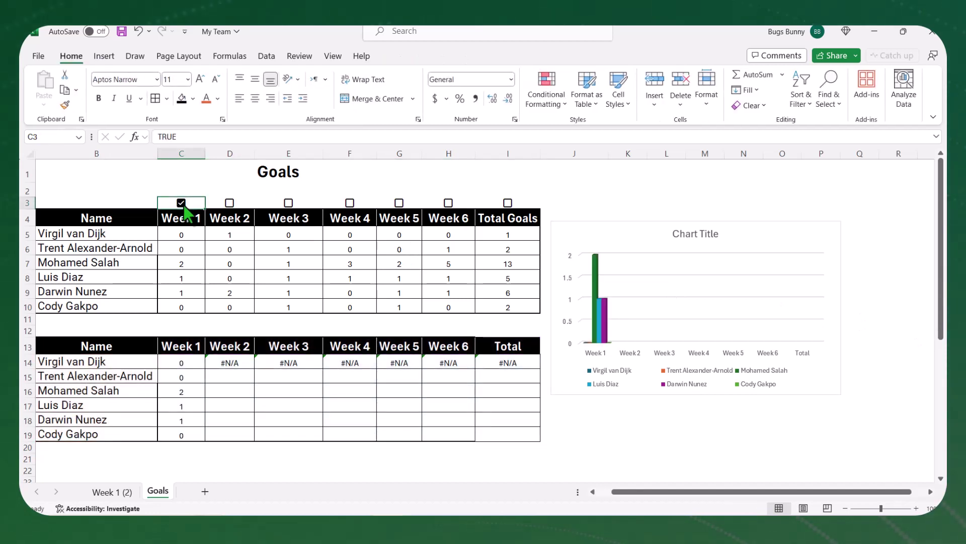
pyautogui.click(230, 203)
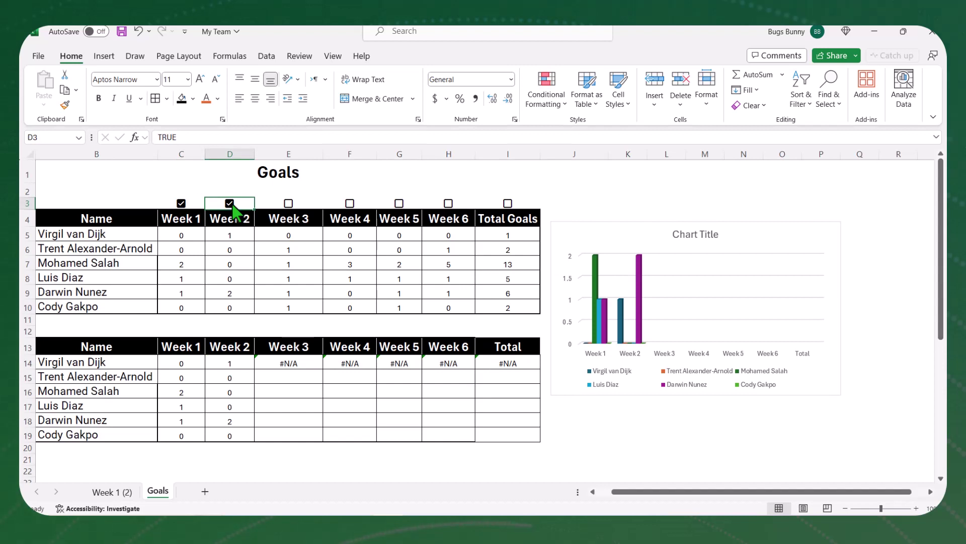
pyautogui.click(508, 203)
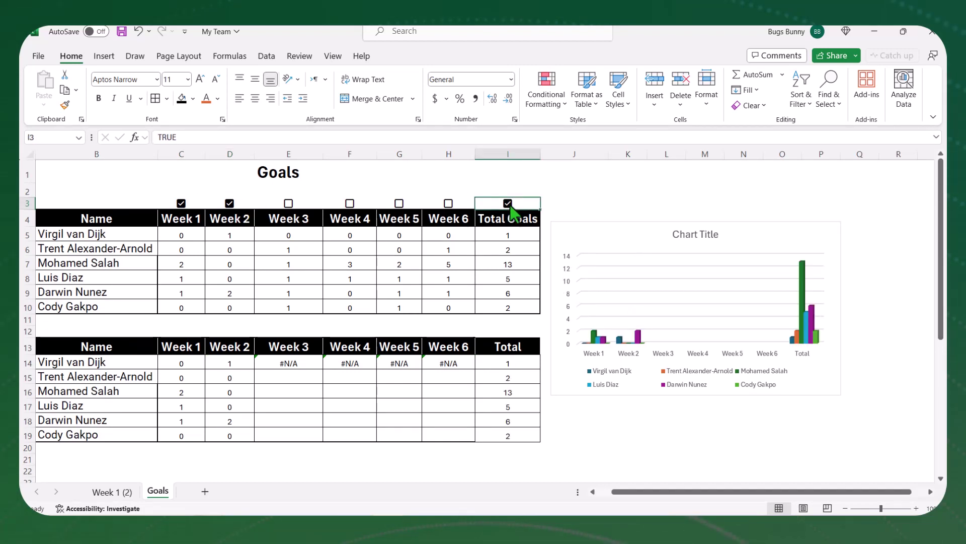
pyautogui.click(508, 203)
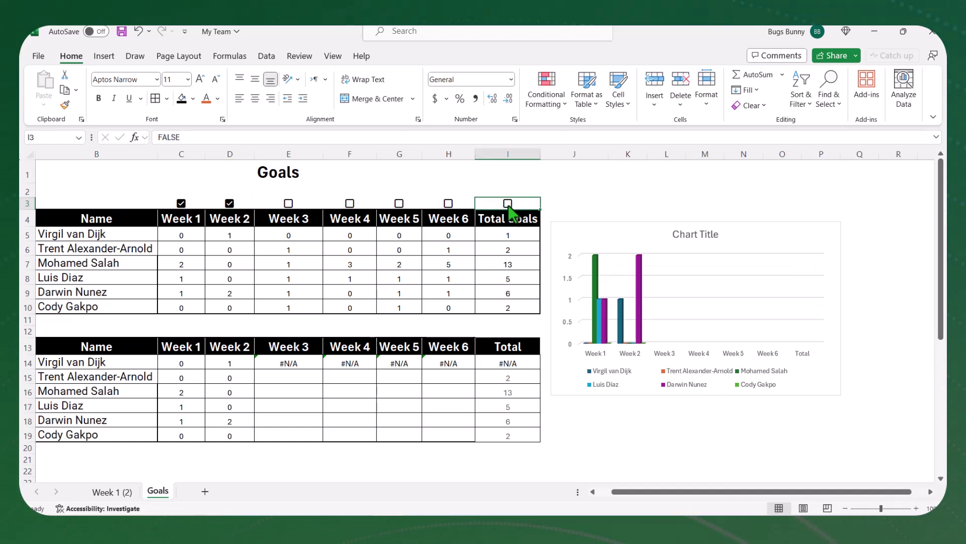
pyautogui.click(288, 203)
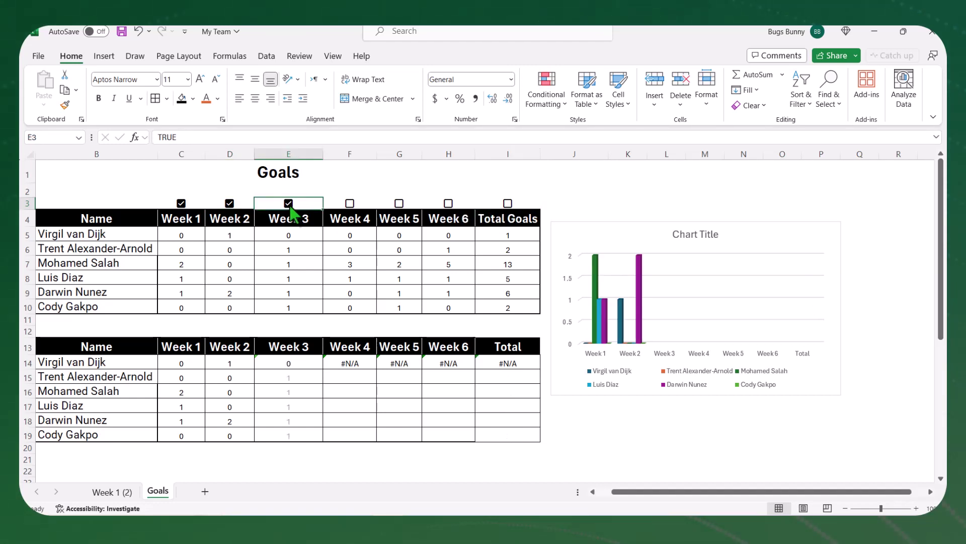
pyautogui.click(350, 203)
pyautogui.click(399, 203)
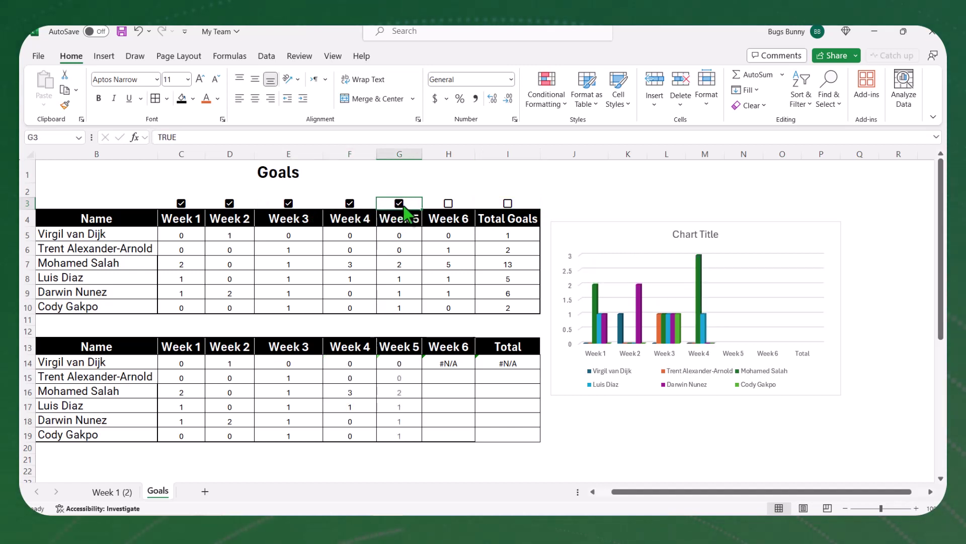
pyautogui.click(448, 204)
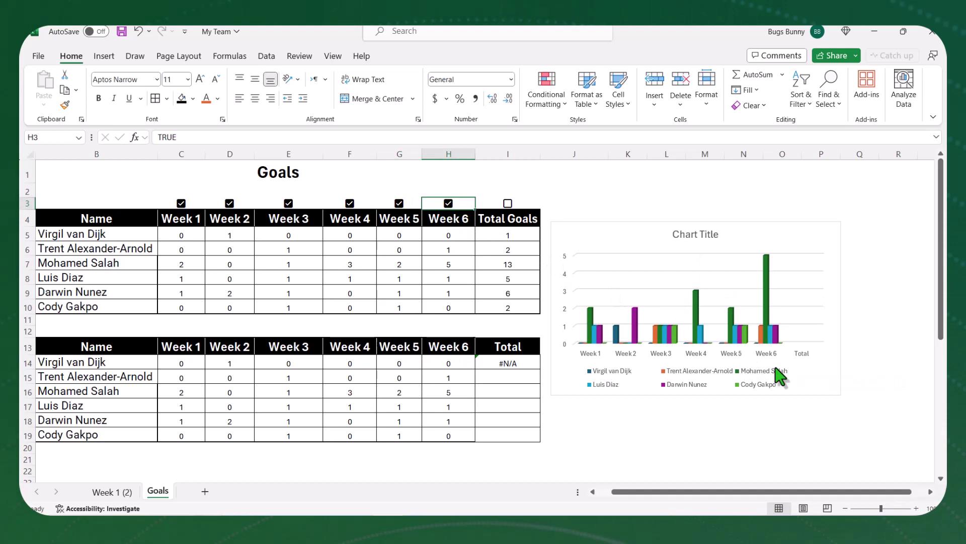
# - Enlarge the chart to reach about column R and row 18, and change its title to Goals
pyautogui.click(820, 375)
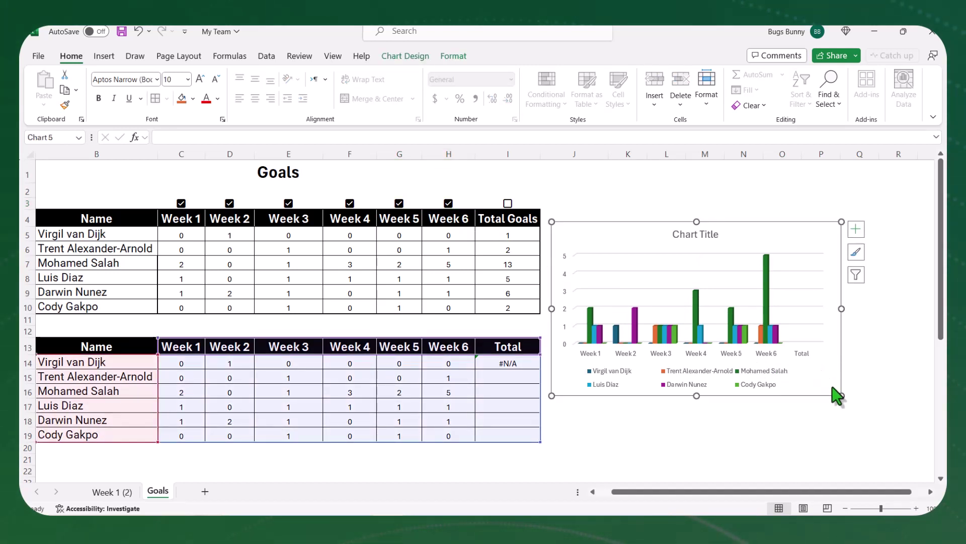
pyautogui.moveTo(842, 396); pyautogui.dragTo(899, 433)
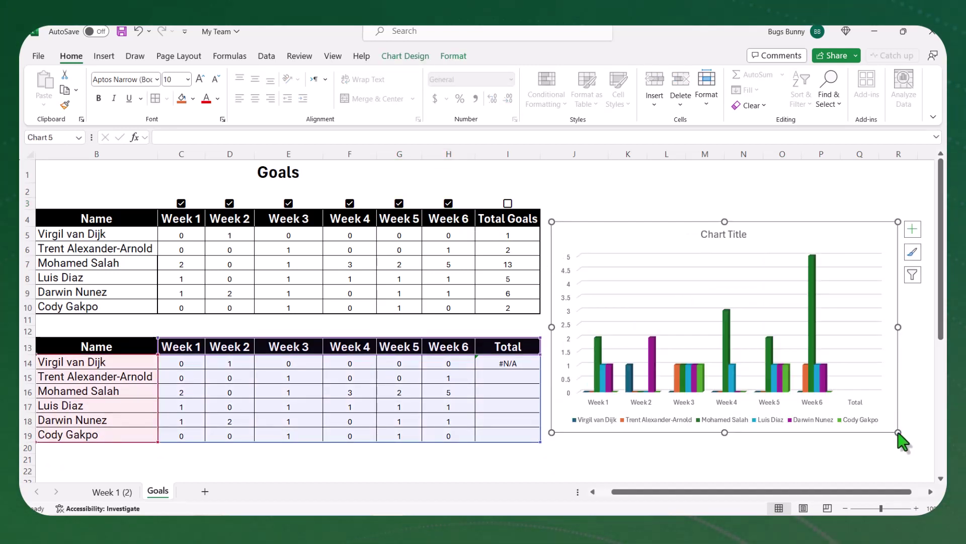
pyautogui.click(726, 238)
pyautogui.doubleClick(726, 238)
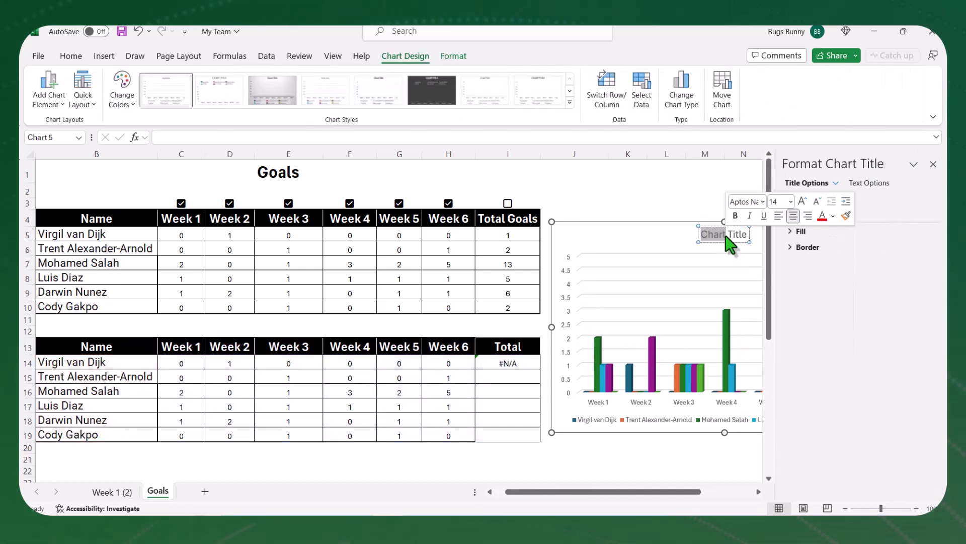
pyautogui.click(934, 164)
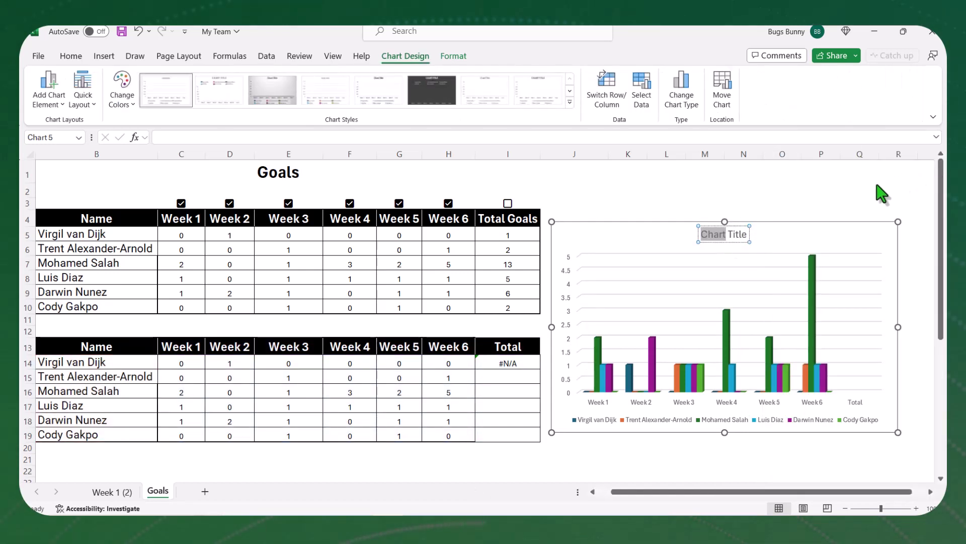
pyautogui.tripleClick(738, 237)
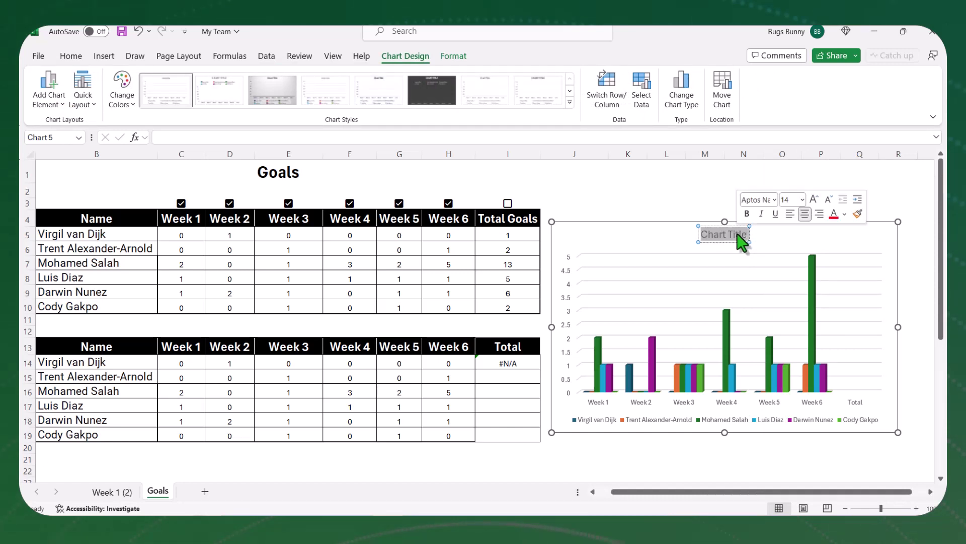
pyautogui.write('Goals')
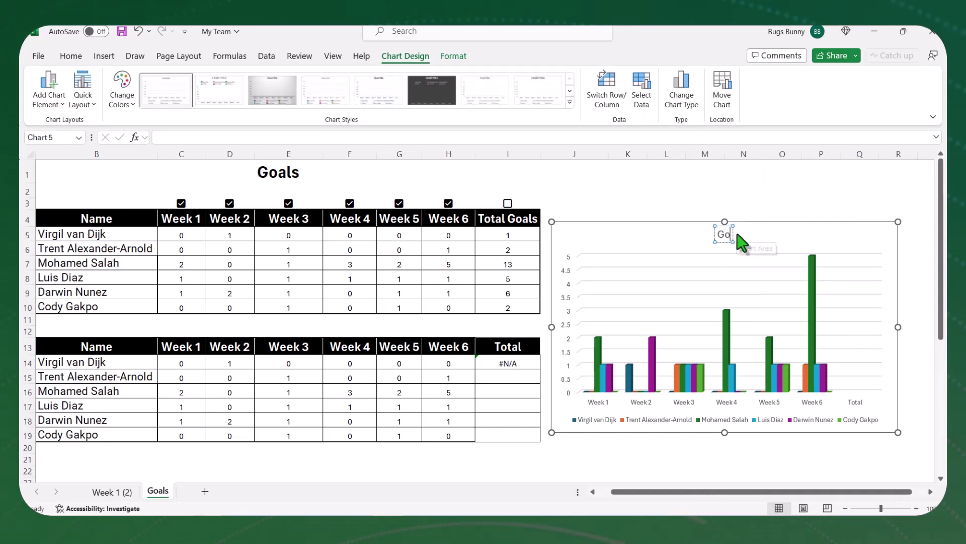